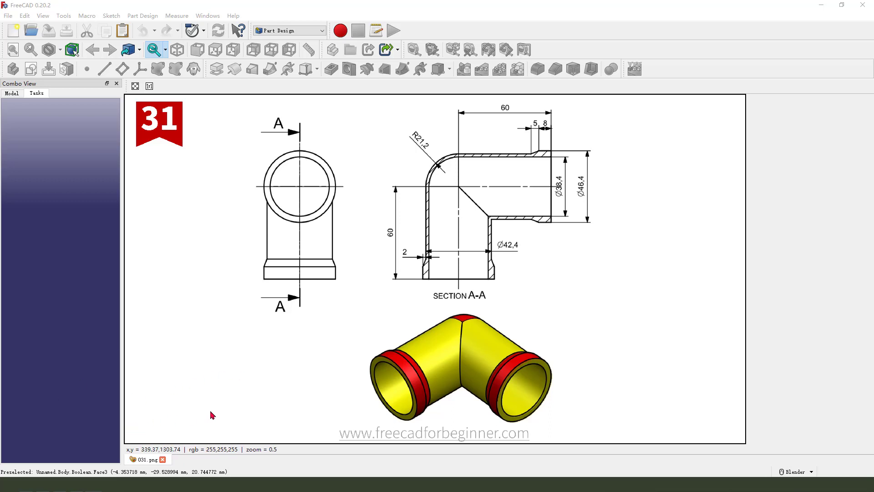
Step: Examine the 90° elbow drawing and its section A-A for leg lengths, pipe diameters, wall thickness and collar dimensions
{"action": "mouse_move", "coordinate": [340, 344]}
{"action": "left_mouse_down"}
{"action": "mouse_move", "coordinate": [505, 324]}
{"action": "mouse_move", "coordinate": [363, 390]}
{"action": "mouse_move", "coordinate": [384, 328]}
{"action": "left_mouse_up"}
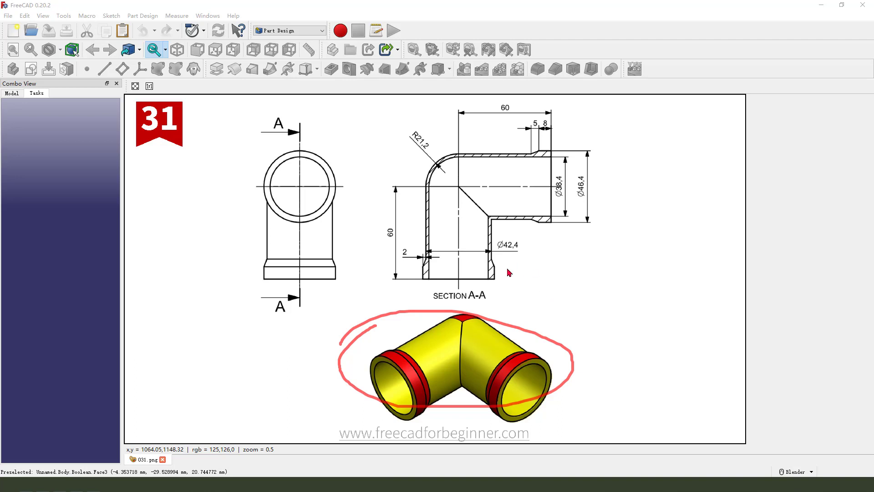
{"action": "mouse_move", "coordinate": [176, 208]}
{"action": "left_mouse_down"}
{"action": "mouse_move", "coordinate": [18, 26]}
{"action": "mouse_move", "coordinate": [3, 24]}
{"action": "left_mouse_up"}
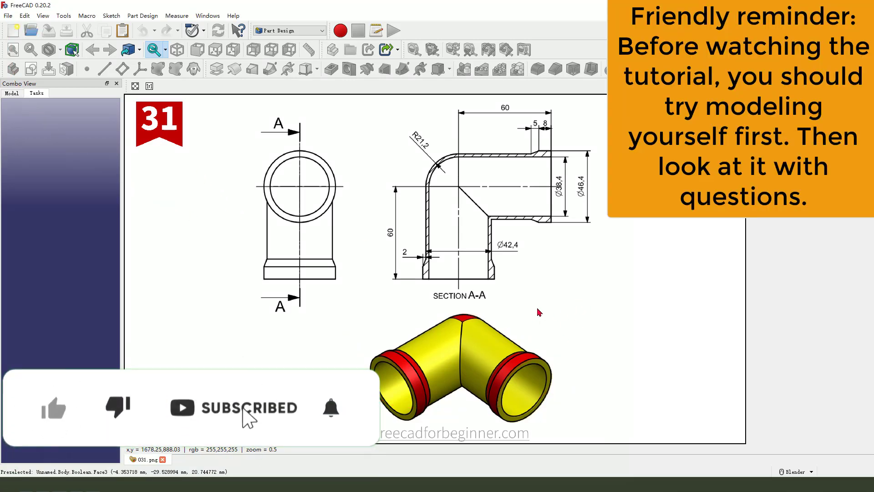
{"action": "mouse_move", "coordinate": [561, 286]}
{"action": "left_mouse_down"}
{"action": "mouse_move", "coordinate": [523, 321]}
{"action": "mouse_move", "coordinate": [578, 332]}
{"action": "mouse_move", "coordinate": [548, 399]}
{"action": "mouse_move", "coordinate": [594, 362]}
{"action": "left_mouse_up"}
{"action": "mouse_move", "coordinate": [398, 380]}
{"action": "left_mouse_down"}
{"action": "mouse_move", "coordinate": [474, 350]}
{"action": "mouse_move", "coordinate": [526, 389]}
{"action": "left_mouse_up"}
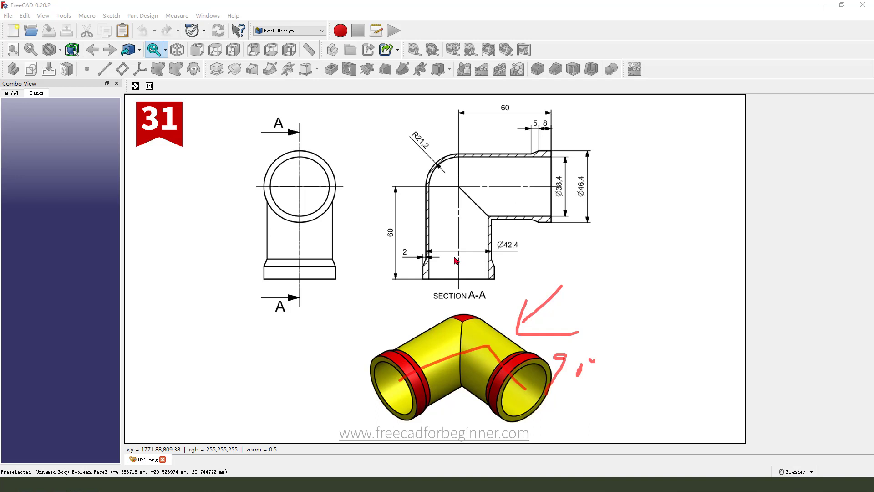
{"action": "key", "text": "Escape"}
{"action": "mouse_move", "coordinate": [388, 190]}
{"action": "left_mouse_down"}
{"action": "mouse_move", "coordinate": [583, 144]}
{"action": "mouse_move", "coordinate": [477, 302]}
{"action": "mouse_move", "coordinate": [421, 189]}
{"action": "mouse_move", "coordinate": [427, 182]}
{"action": "left_mouse_up"}
{"action": "left_click_drag", "start_coordinate": [620, 253], "coordinate": [554, 263]}
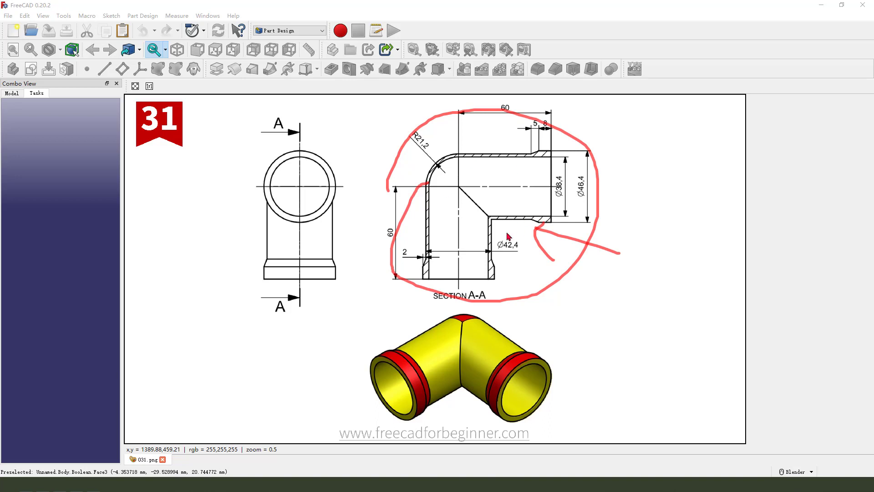
{"action": "left_click_drag", "start_coordinate": [513, 236], "coordinate": [519, 255]}
{"action": "mouse_move", "coordinate": [429, 244]}
{"action": "left_mouse_down"}
{"action": "mouse_move", "coordinate": [490, 246]}
{"action": "mouse_move", "coordinate": [476, 247]}
{"action": "left_mouse_up"}
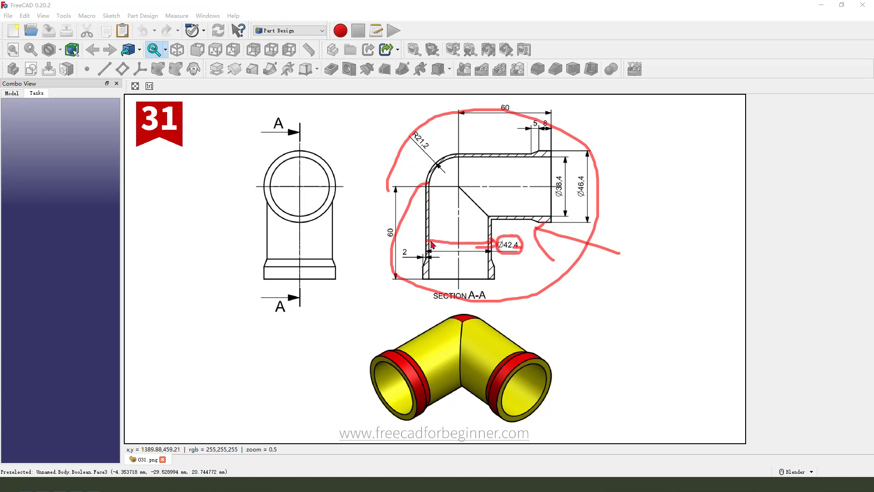
{"action": "key", "text": "e"}
{"action": "mouse_move", "coordinate": [382, 224]}
{"action": "left_mouse_down"}
{"action": "mouse_move", "coordinate": [404, 241]}
{"action": "mouse_move", "coordinate": [382, 228]}
{"action": "left_mouse_up"}
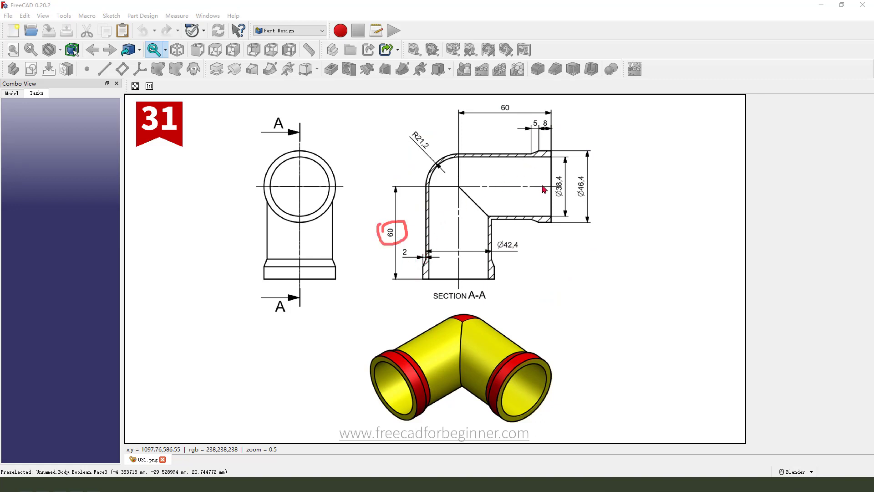
{"action": "left_click_drag", "start_coordinate": [562, 166], "coordinate": [564, 181]}
{"action": "left_click_drag", "start_coordinate": [490, 147], "coordinate": [498, 158]}
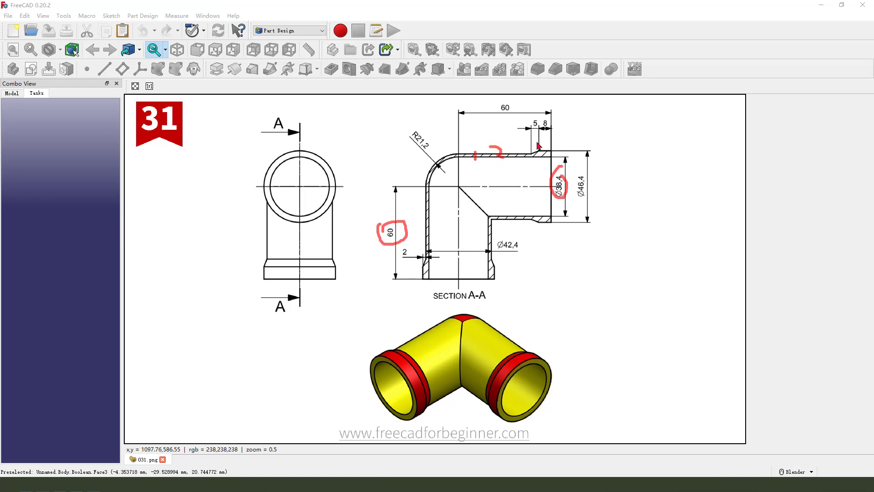
{"action": "left_click_drag", "start_coordinate": [531, 156], "coordinate": [546, 155]}
{"action": "left_click_drag", "start_coordinate": [406, 257], "coordinate": [405, 256]}
{"action": "left_click_drag", "start_coordinate": [536, 115], "coordinate": [536, 123]}
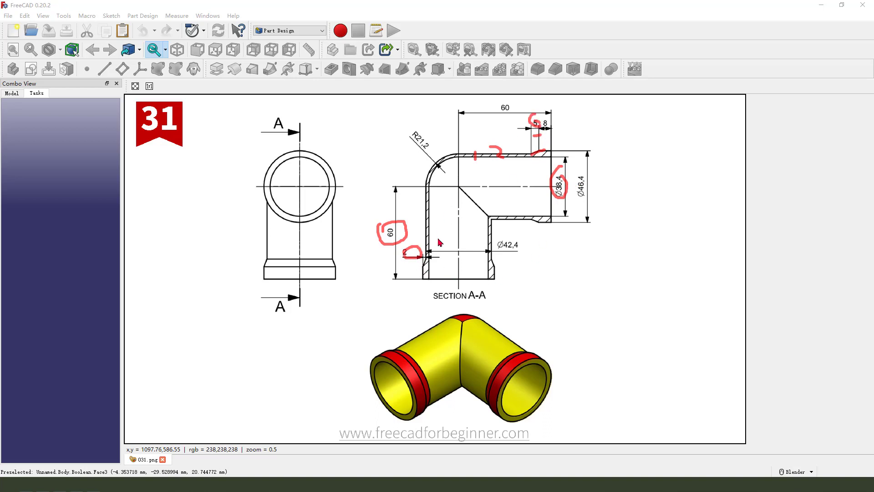
{"action": "key", "text": "Escape"}
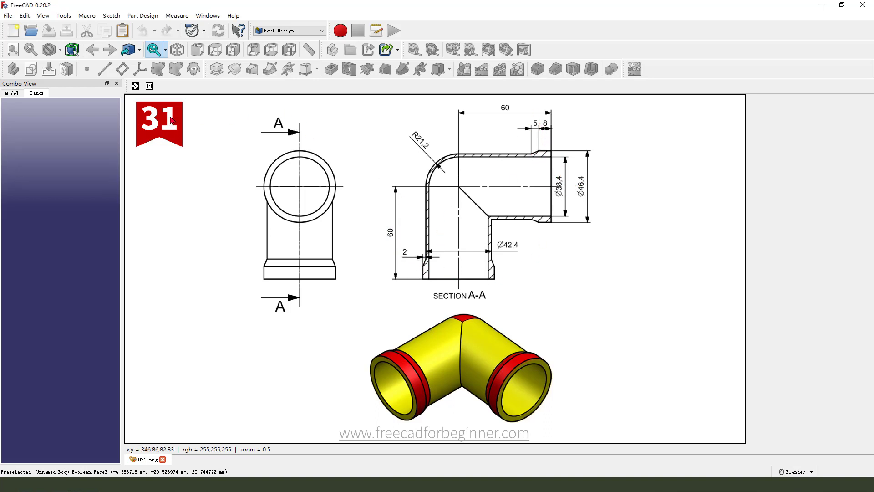
Step: Create a new empty document and tile its window beside the 031.png drawing
{"action": "left_click", "coordinate": [13, 31]}
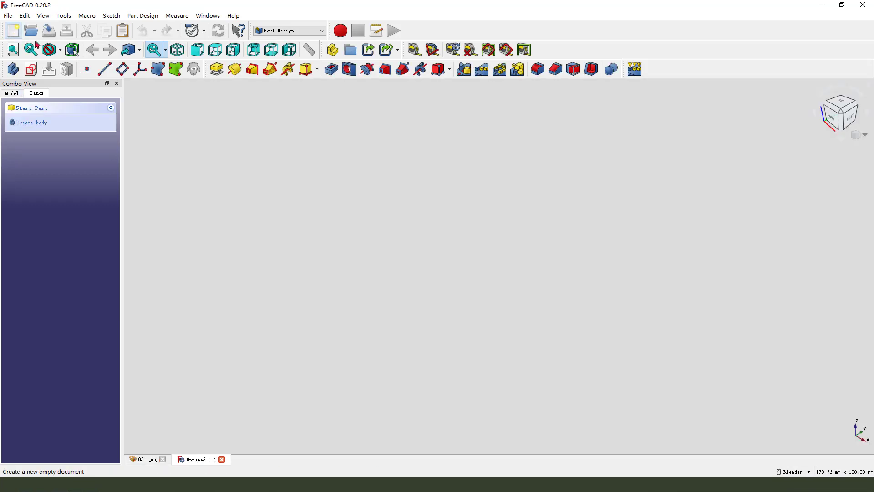
{"action": "left_click", "coordinate": [207, 16]}
{"action": "left_click", "coordinate": [213, 52]}
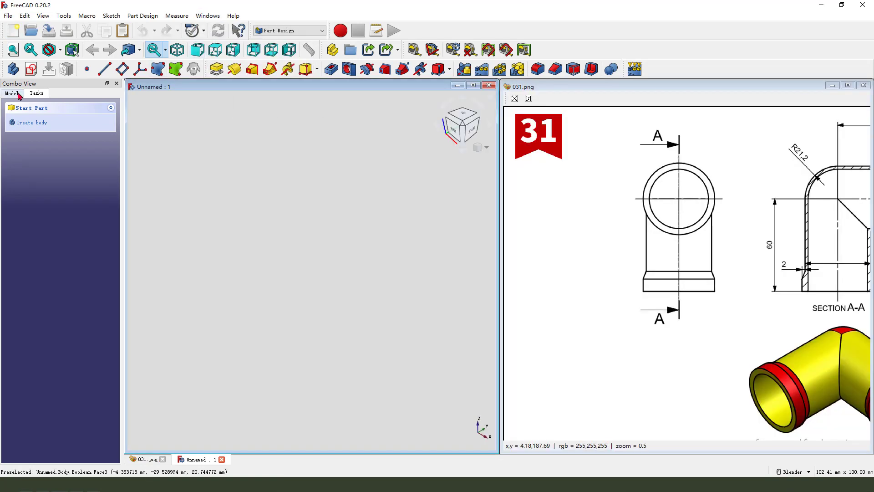
Step: Create a body and start a new sketch on its XZ plane
{"action": "left_click", "coordinate": [13, 69]}
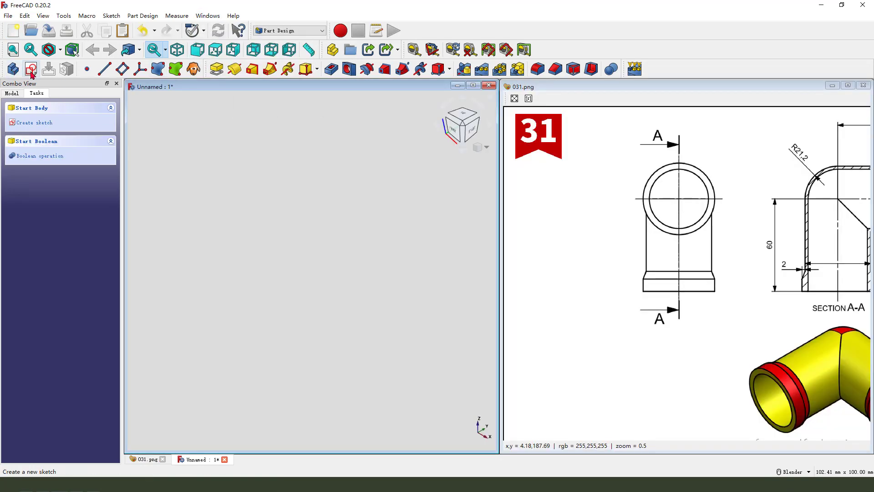
{"action": "left_click", "coordinate": [31, 69]}
{"action": "scroll", "coordinate": [554, 230], "scroll_direction": "down", "scroll_amount": 5}
{"action": "scroll", "coordinate": [724, 282], "scroll_direction": "up", "scroll_amount": 8}
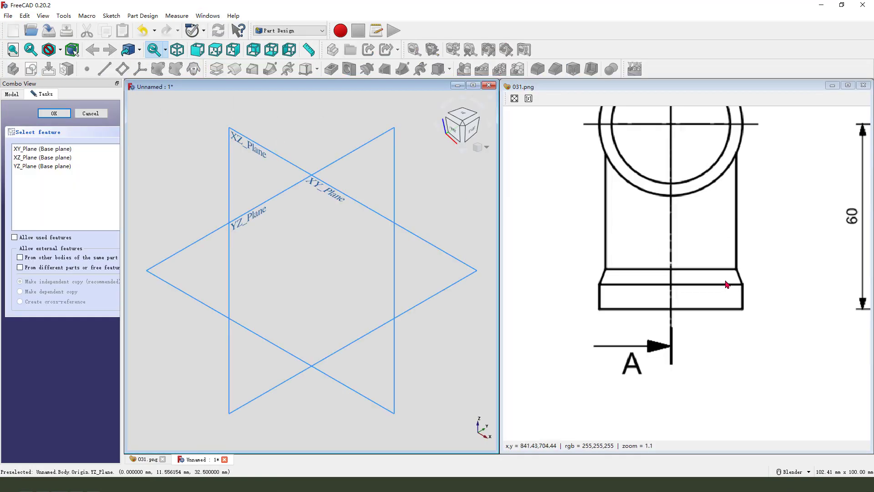
{"action": "scroll", "coordinate": [791, 271], "scroll_direction": "down", "scroll_amount": 5}
{"action": "scroll", "coordinate": [791, 270], "scroll_direction": "up", "scroll_amount": 3}
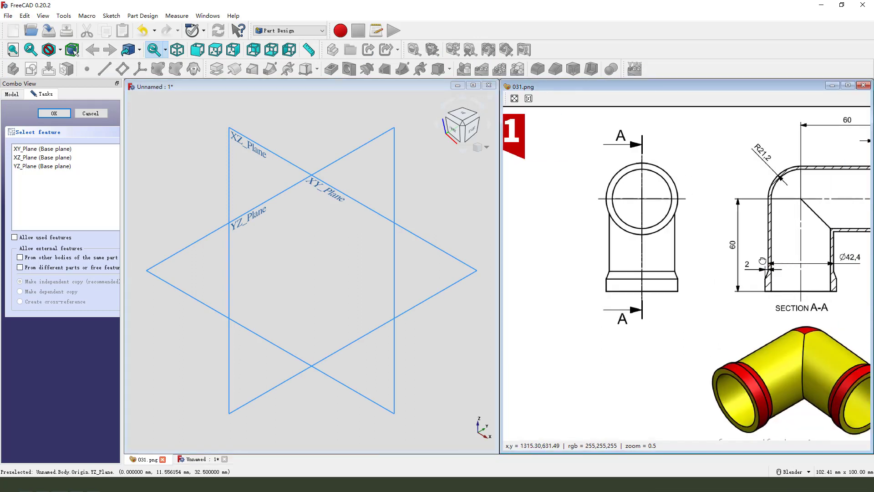
{"action": "scroll", "coordinate": [686, 320], "scroll_direction": "up", "scroll_amount": 4}
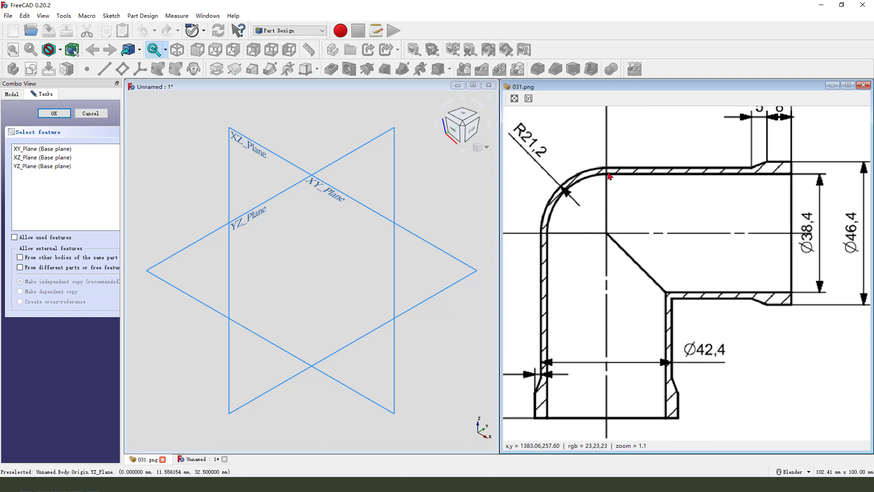
{"action": "mouse_move", "coordinate": [601, 165]}
{"action": "left_mouse_down"}
{"action": "mouse_move", "coordinate": [752, 173]}
{"action": "mouse_move", "coordinate": [793, 162]}
{"action": "mouse_move", "coordinate": [794, 236]}
{"action": "mouse_move", "coordinate": [603, 231]}
{"action": "mouse_move", "coordinate": [605, 167]}
{"action": "left_mouse_up"}
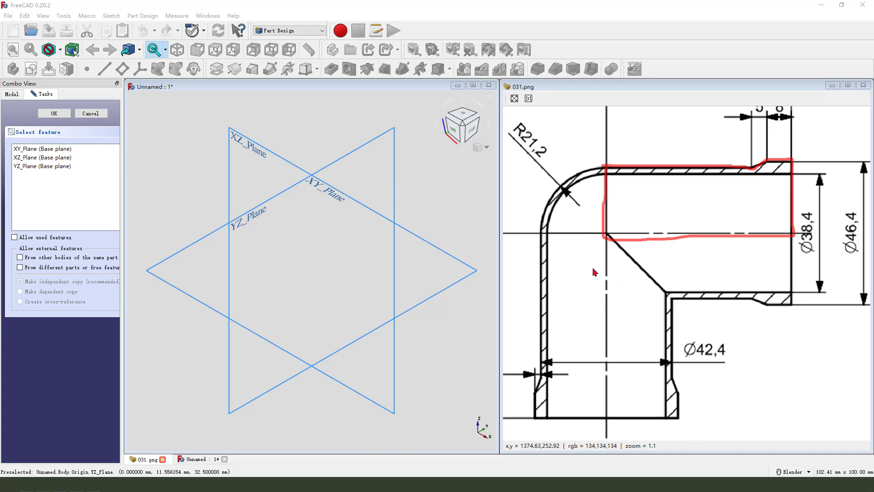
{"action": "mouse_move", "coordinate": [578, 249]}
{"action": "left_mouse_down"}
{"action": "mouse_move", "coordinate": [604, 278]}
{"action": "mouse_move", "coordinate": [589, 278]}
{"action": "left_mouse_up"}
{"action": "left_click_drag", "start_coordinate": [561, 232], "coordinate": [594, 222]}
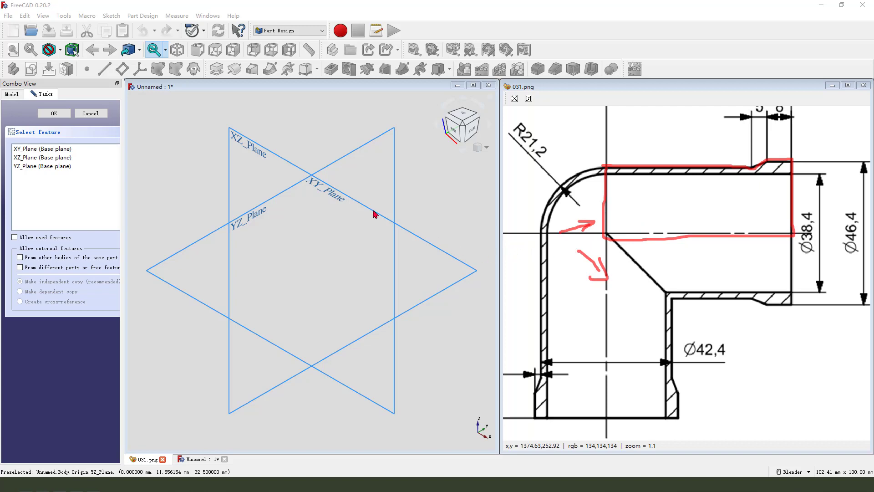
{"action": "key", "text": "Escape"}
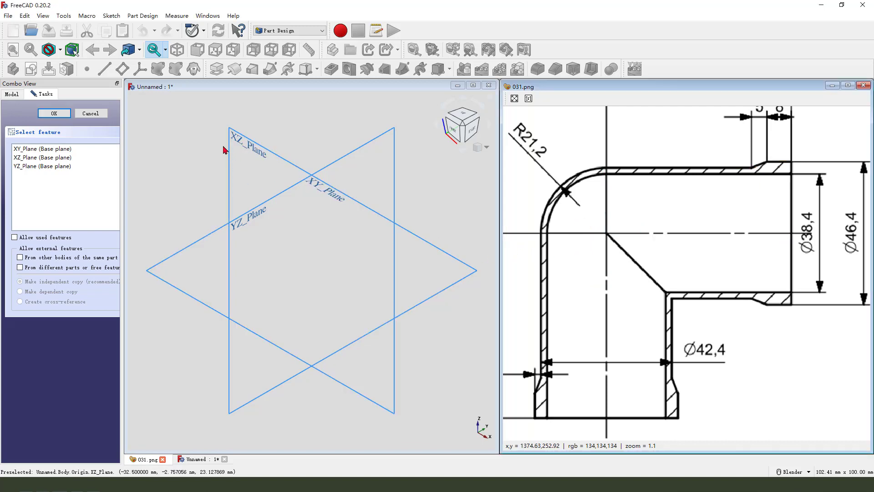
{"action": "left_click_drag", "start_coordinate": [224, 149], "coordinate": [247, 155]}
{"action": "left_click", "coordinate": [272, 170]}
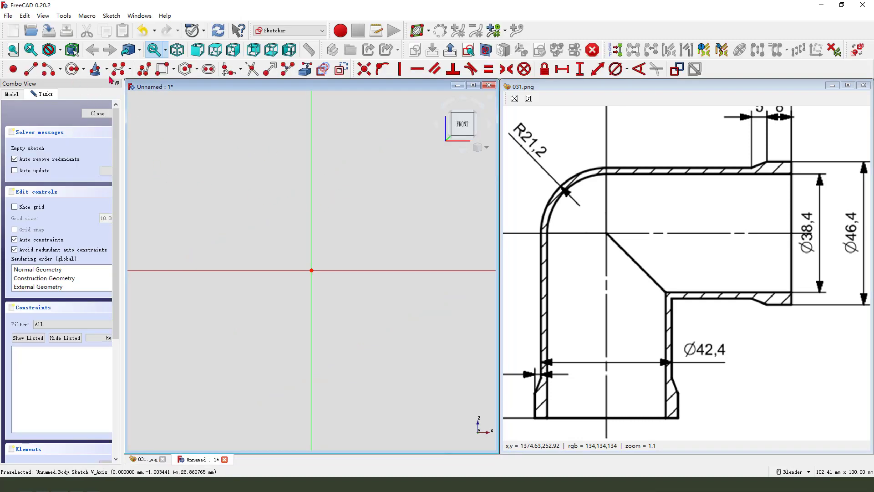
Step: Sketch a closed six-sided half-profile from the origin, about 45 mm long and 25 mm high, with a slanted step up to a short horizontal edge
{"action": "left_click", "coordinate": [144, 69]}
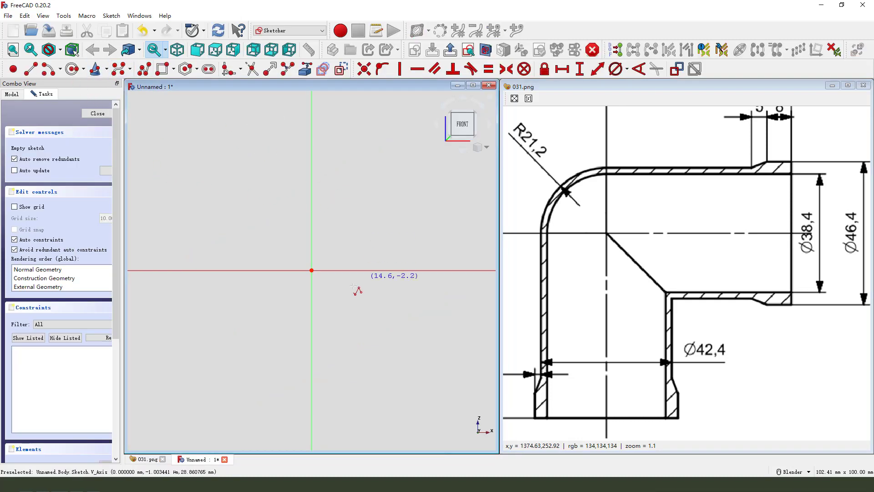
{"action": "left_click", "coordinate": [311, 270]}
{"action": "scroll", "coordinate": [252, 255], "scroll_direction": "down", "scroll_amount": 3}
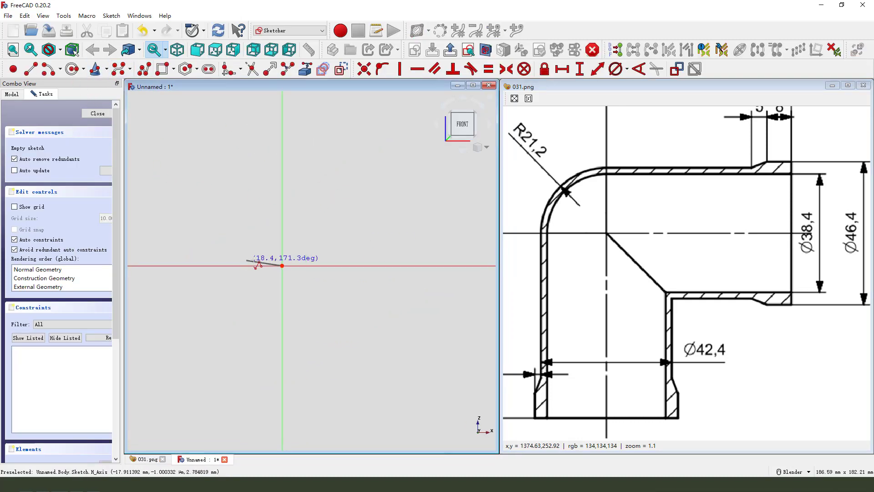
{"action": "left_click", "coordinate": [282, 213]}
{"action": "left_click", "coordinate": [358, 213]}
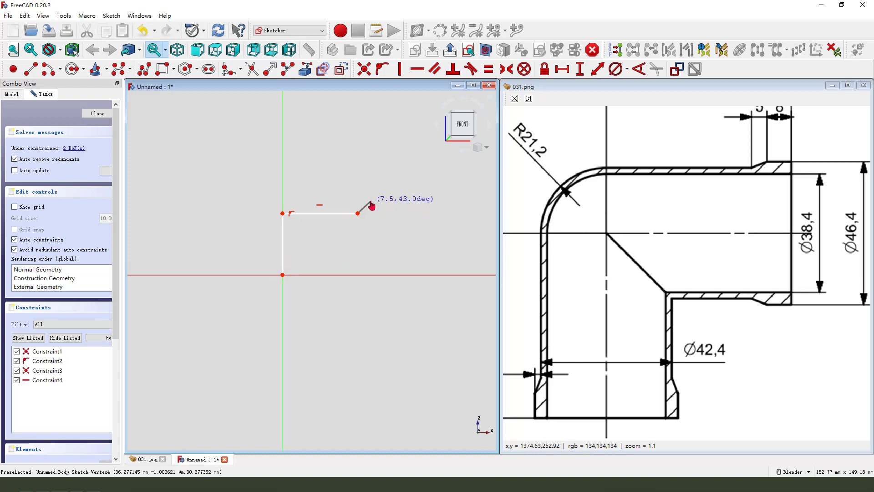
{"action": "left_click", "coordinate": [370, 201]}
{"action": "left_click", "coordinate": [393, 201]}
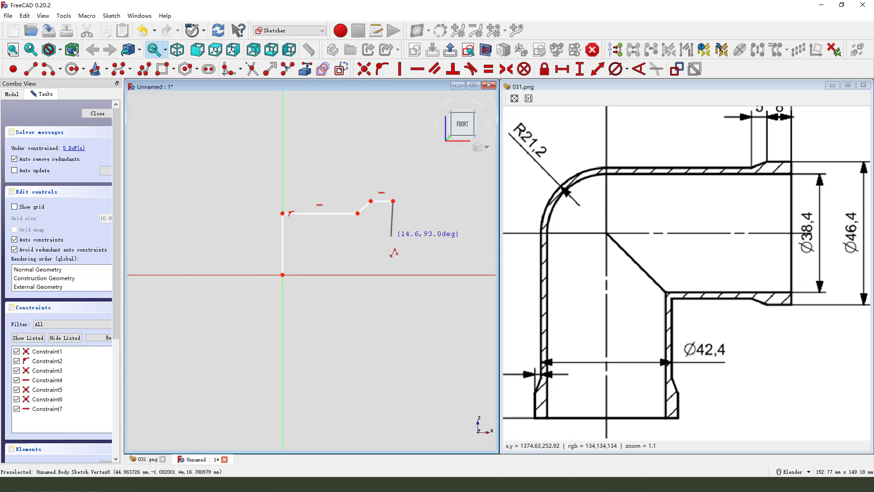
{"action": "left_click", "coordinate": [390, 275]}
{"action": "left_click", "coordinate": [282, 274]}
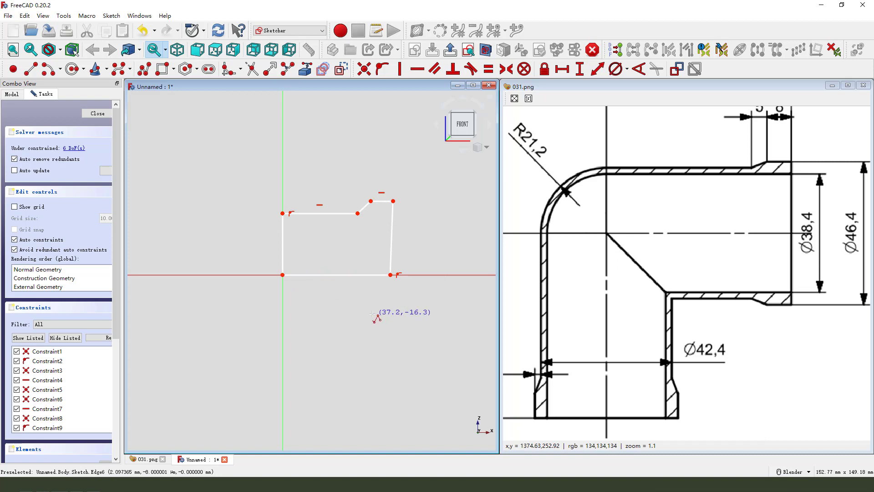
{"action": "right_click", "coordinate": [411, 250]}
Step: Constrain the profile's outer end edge vertical and set the length of the edge on the vertical axis to 42.4/2 mm
{"action": "left_click", "coordinate": [392, 235]}
{"action": "left_click", "coordinate": [398, 73]}
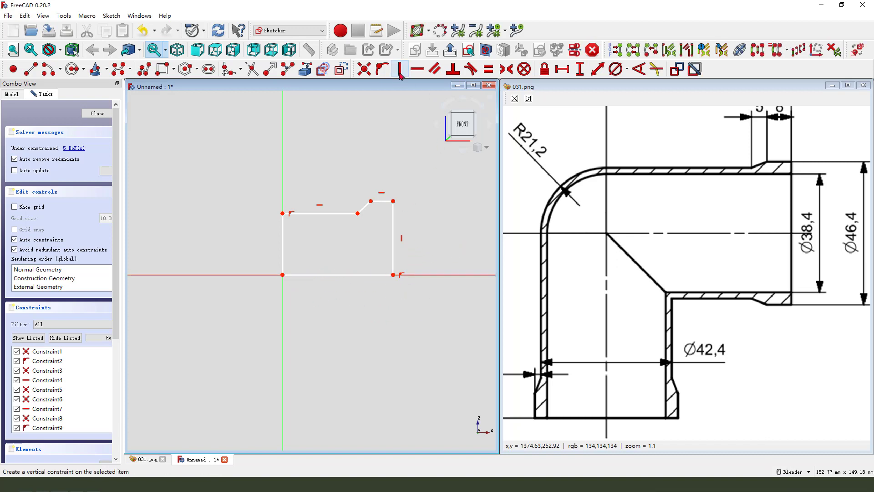
{"action": "left_click", "coordinate": [251, 241]}
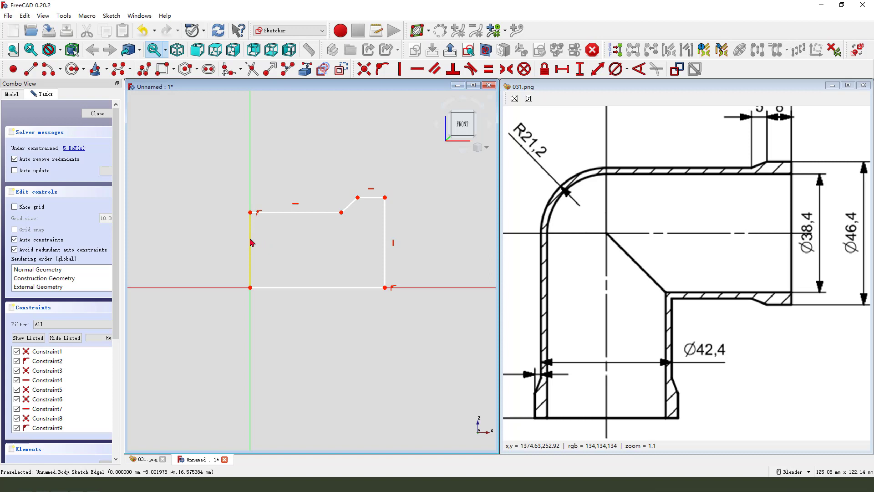
{"action": "left_click", "coordinate": [579, 69]}
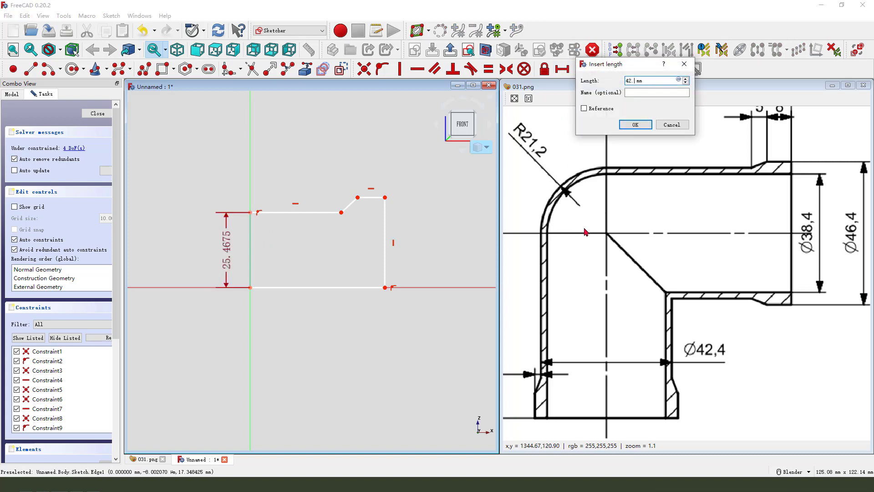
{"action": "left_click", "coordinate": [635, 124]}
Step: Set the horizontal length of the profile's short raised upper edge to 8 mm
{"action": "scroll", "coordinate": [378, 201], "scroll_direction": "up", "scroll_amount": 1}
{"action": "left_click", "coordinate": [373, 203]}
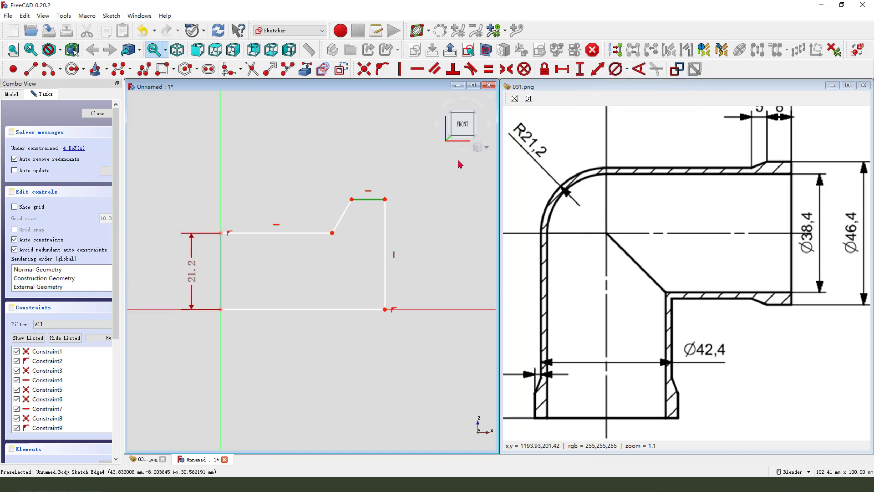
{"action": "left_click", "coordinate": [563, 69]}
{"action": "type", "text": "8"}
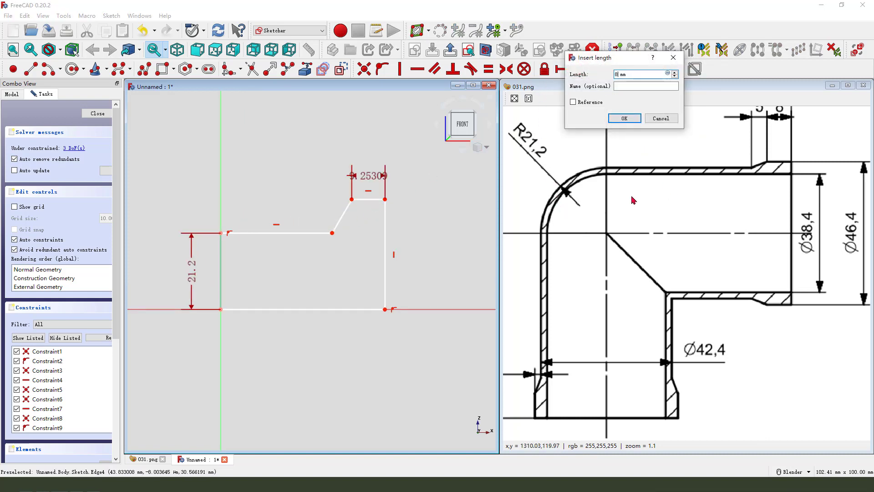
{"action": "left_click", "coordinate": [627, 118]}
Step: Set the vertical distance between the two end points of the slanted edge to 2 mm
{"action": "left_click", "coordinate": [355, 200]}
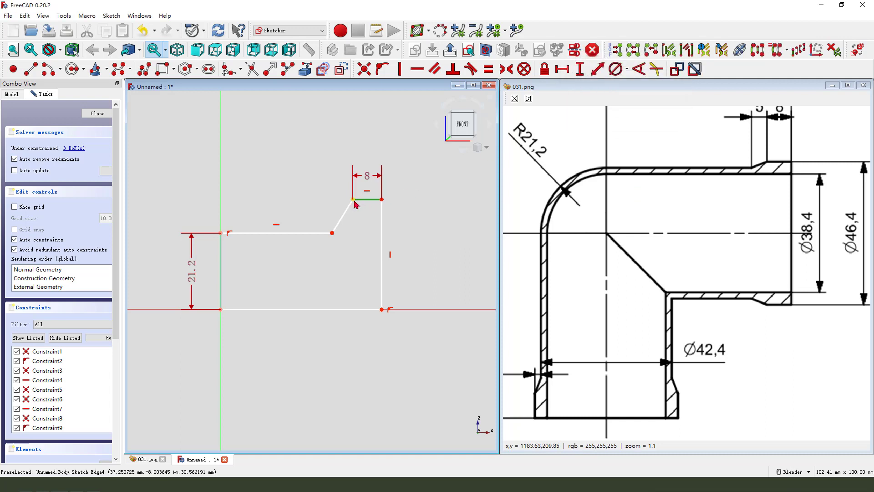
{"action": "left_click", "coordinate": [353, 199]}
{"action": "left_click", "coordinate": [363, 220]}
{"action": "left_click", "coordinate": [353, 199]}
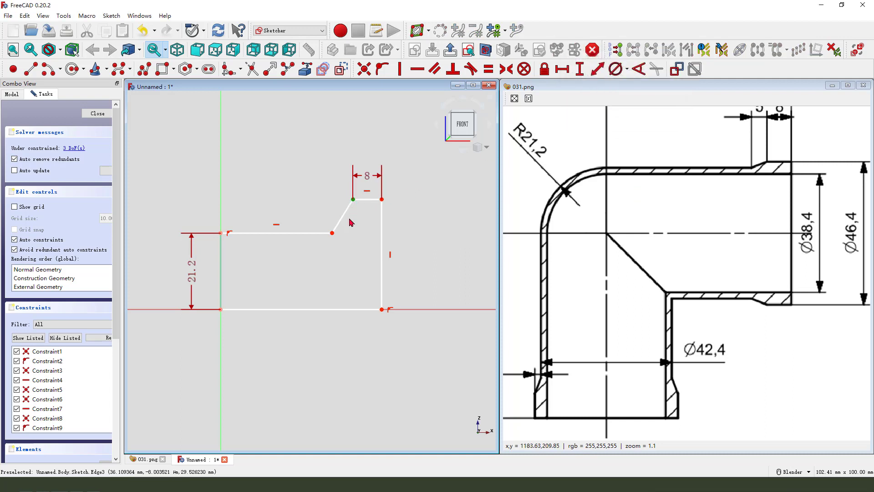
{"action": "left_click", "coordinate": [332, 233]}
{"action": "left_click", "coordinate": [563, 70]}
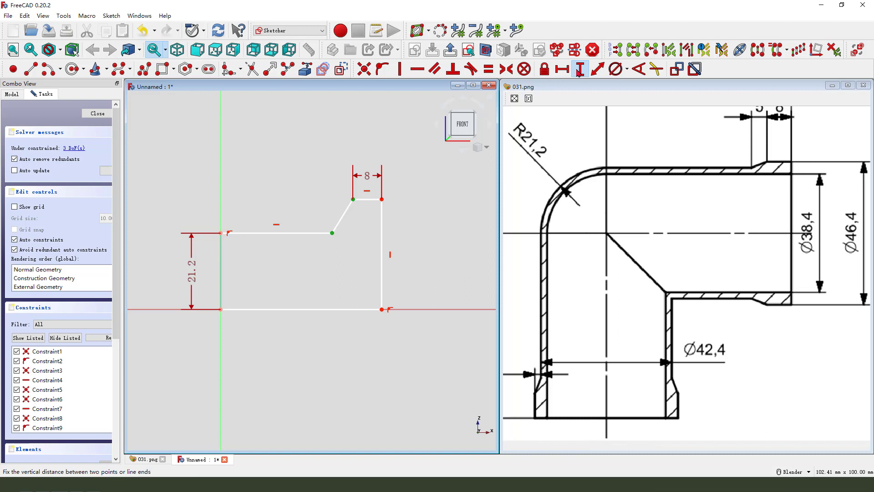
{"action": "type", "text": "6"}
{"action": "key", "text": "Return"}
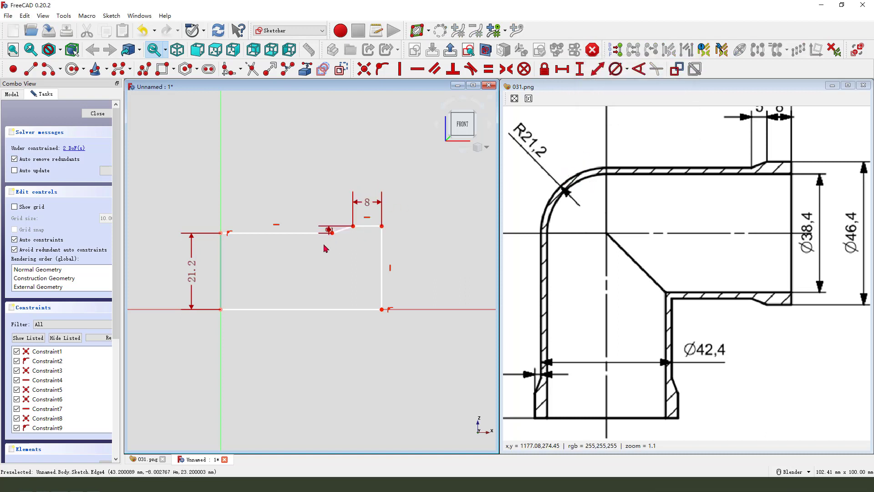
Step: Set the horizontal distance between the two end points of the slanted edge to 5 mm
{"action": "scroll", "coordinate": [328, 237], "scroll_direction": "up", "scroll_amount": 3}
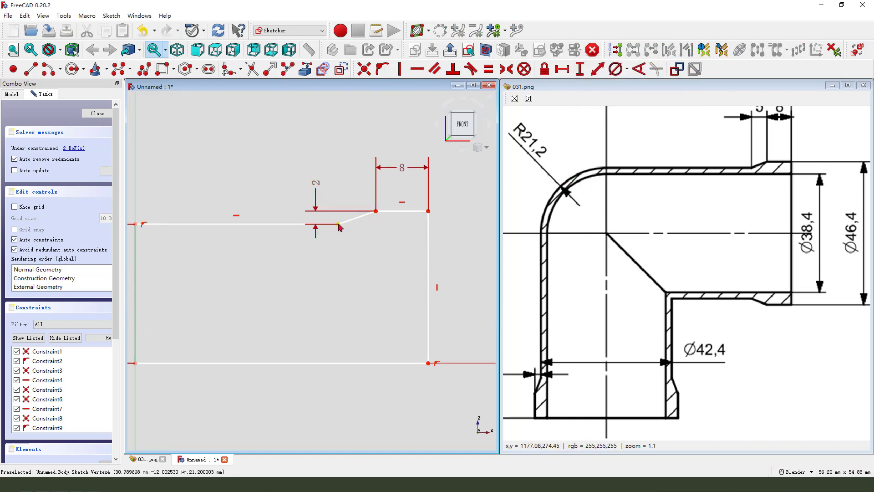
{"action": "left_click", "coordinate": [337, 224]}
{"action": "left_click", "coordinate": [376, 210]}
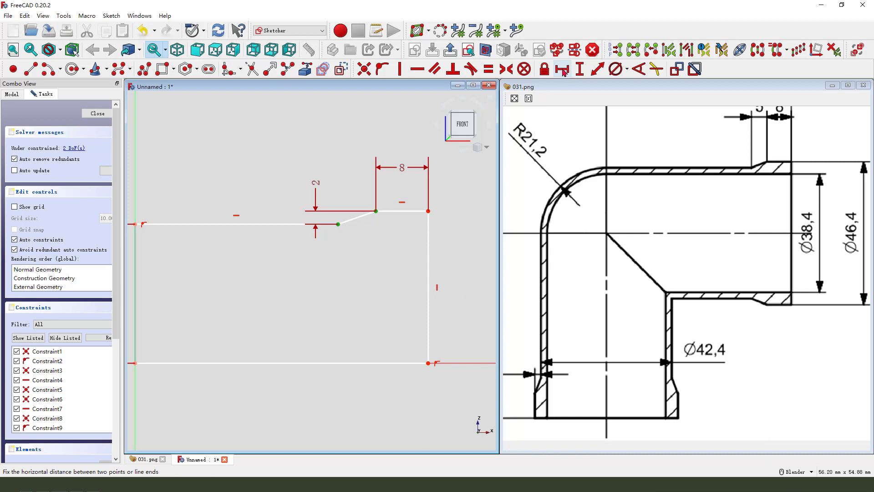
{"action": "left_click", "coordinate": [563, 71]}
{"action": "type", "text": "5"}
{"action": "left_click", "coordinate": [622, 122]}
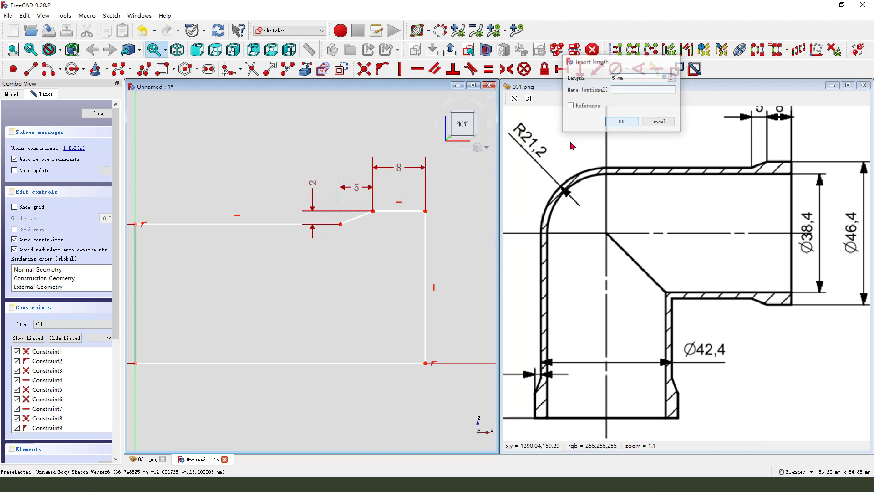
Step: Set the overall horizontal distance from the profile's upper inner corner to its upper outer corner to 60 mm
{"action": "scroll", "coordinate": [431, 212], "scroll_direction": "down", "scroll_amount": 2}
{"action": "left_click", "coordinate": [429, 209]}
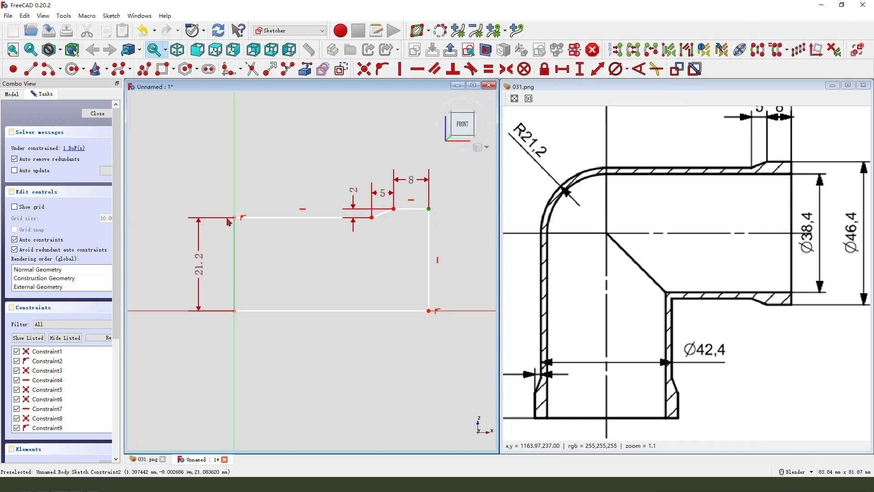
{"action": "left_click", "coordinate": [243, 219]}
{"action": "left_click", "coordinate": [563, 69]}
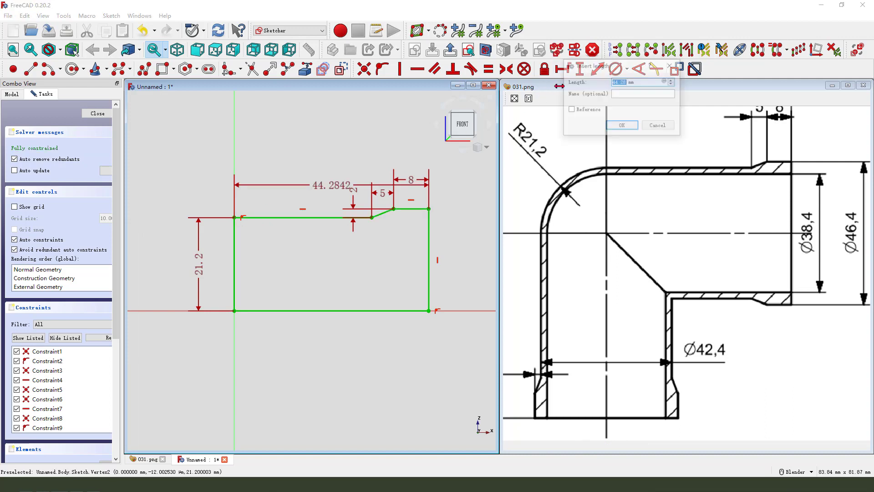
{"action": "type", "text": "60"}
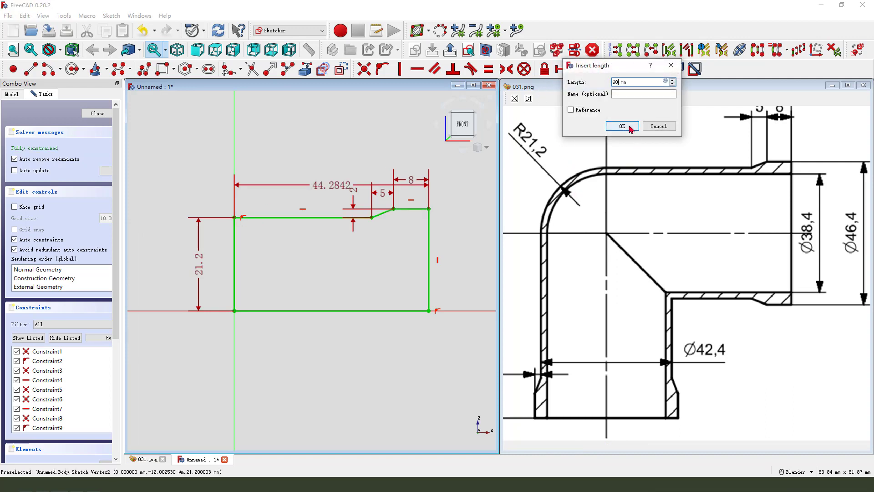
{"action": "left_click", "coordinate": [622, 126]}
Step: Rearrange the 60 mm and 8 mm dimension labels neatly above the profile and close the sketch
{"action": "scroll", "coordinate": [323, 218], "scroll_direction": "down", "scroll_amount": 3}
{"action": "scroll", "coordinate": [327, 213], "scroll_direction": "up", "scroll_amount": 2}
{"action": "left_click_drag", "start_coordinate": [308, 210], "coordinate": [307, 172]}
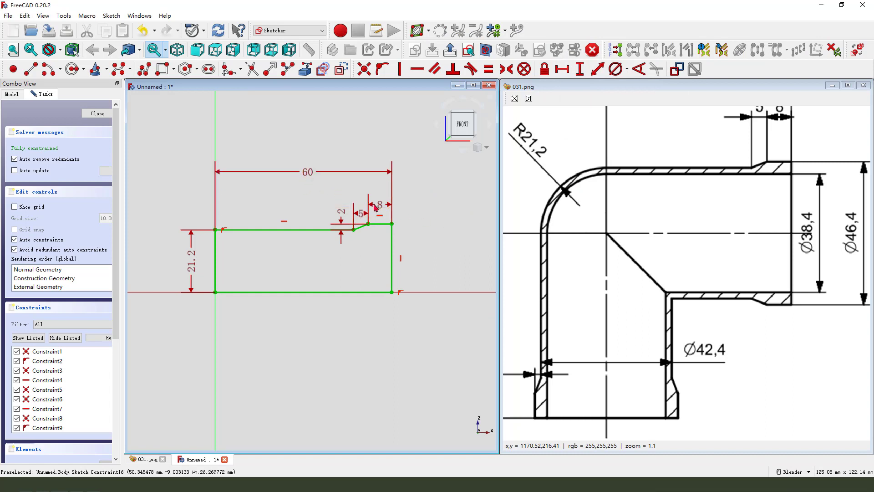
{"action": "left_click_drag", "start_coordinate": [379, 204], "coordinate": [361, 189]}
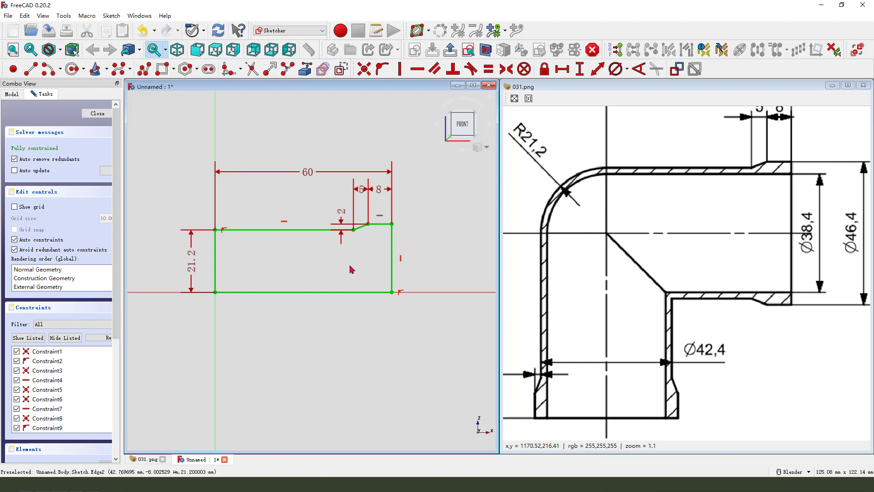
{"action": "left_click", "coordinate": [450, 49]}
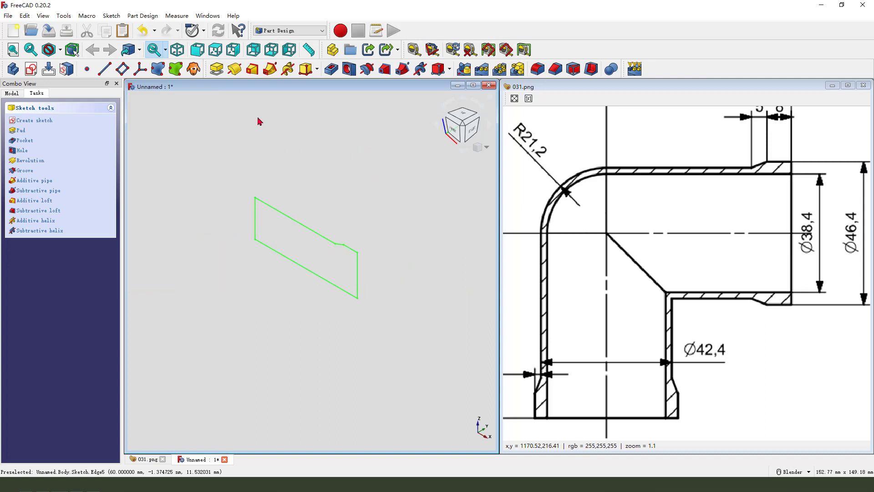
Step: Revolve the half-profile 360° about the Base X axis to form the solid leg
{"action": "left_click", "coordinate": [235, 69]}
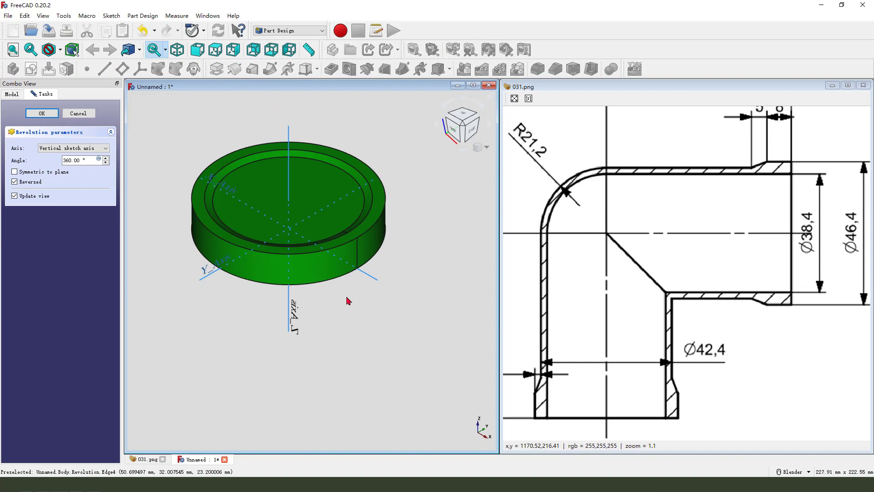
{"action": "left_click", "coordinate": [227, 198]}
{"action": "left_click", "coordinate": [241, 206]}
{"action": "left_click", "coordinate": [238, 201]}
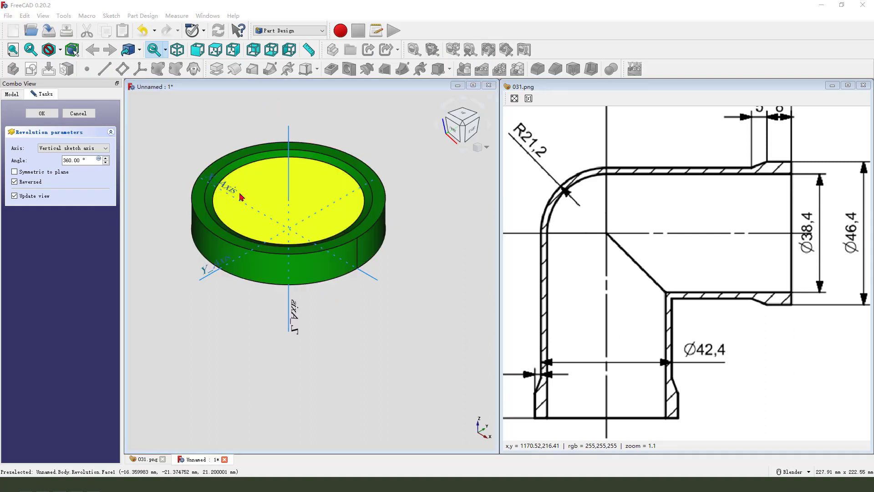
{"action": "left_click_drag", "start_coordinate": [240, 191], "coordinate": [244, 215]}
{"action": "left_click_drag", "start_coordinate": [218, 187], "coordinate": [381, 298]}
{"action": "key", "text": "Escape"}
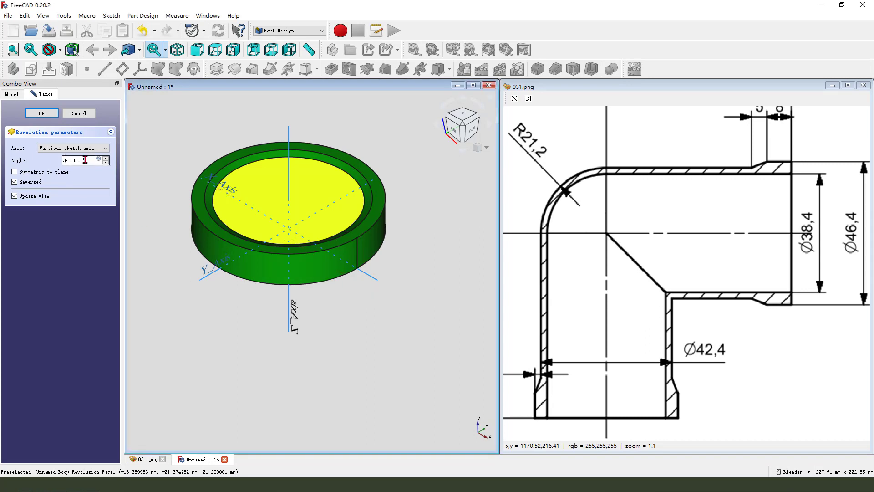
{"action": "left_click", "coordinate": [79, 149]}
{"action": "left_click", "coordinate": [63, 166]}
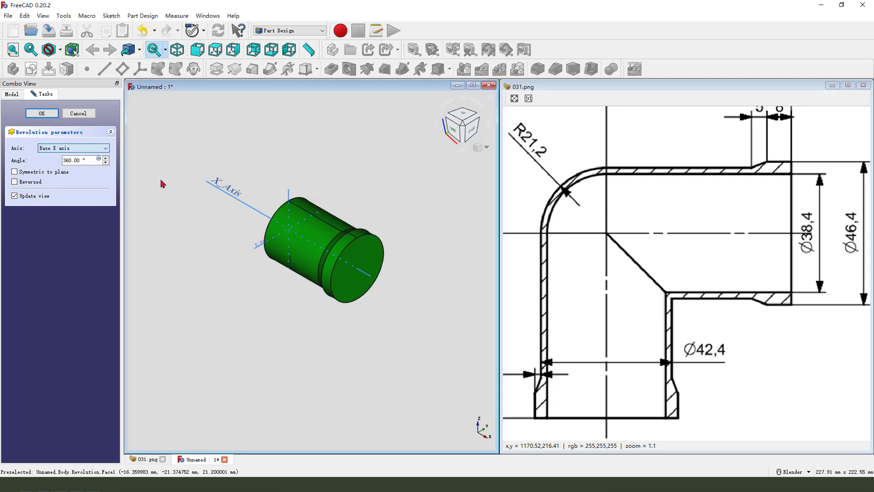
{"action": "left_click", "coordinate": [42, 112]}
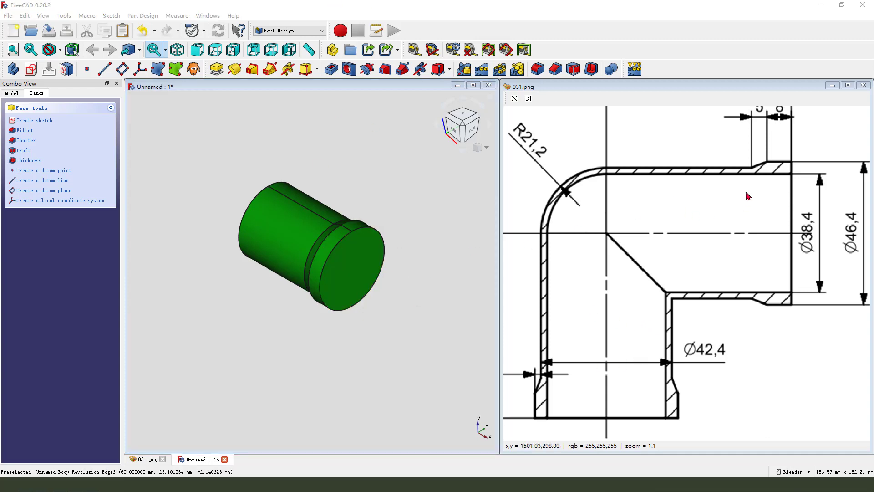
Step: Start a sketch on the leg's plain end face and draw a circle about 78 mm in diameter centred on the origin
{"action": "left_click_drag", "start_coordinate": [789, 229], "coordinate": [808, 210]}
{"action": "mouse_move", "coordinate": [788, 249]}
{"action": "left_mouse_down"}
{"action": "mouse_move", "coordinate": [814, 247]}
{"action": "mouse_move", "coordinate": [802, 240]}
{"action": "left_mouse_up"}
{"action": "left_click", "coordinate": [30, 69]}
{"action": "left_click", "coordinate": [72, 69]}
{"action": "left_click", "coordinate": [276, 245]}
{"action": "left_click", "coordinate": [339, 246]}
Step: Set the circle's diameter to 38.4 mm and close the sketch
{"action": "left_click", "coordinate": [330, 212]}
{"action": "left_click", "coordinate": [615, 69]}
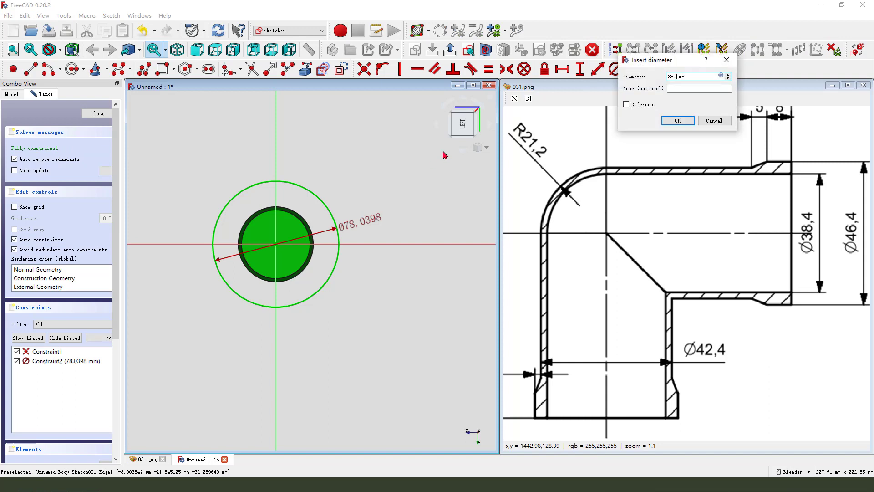
{"action": "key", "text": "Return"}
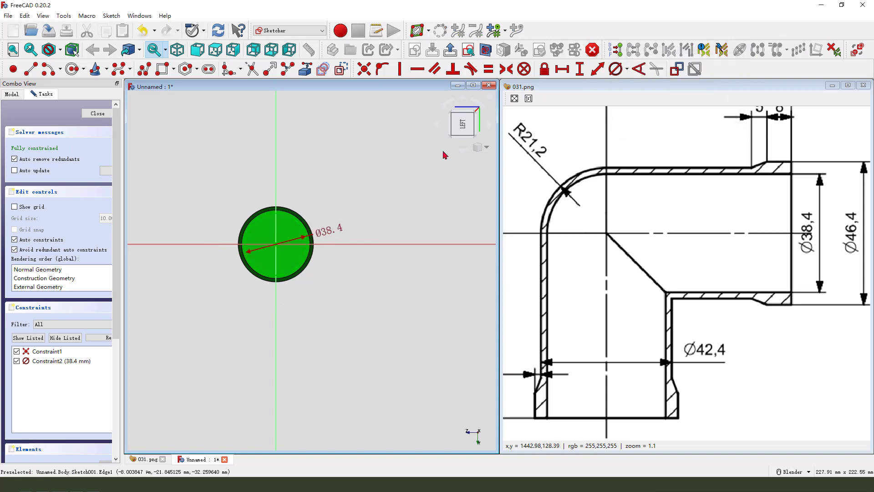
{"action": "left_click", "coordinate": [450, 54]}
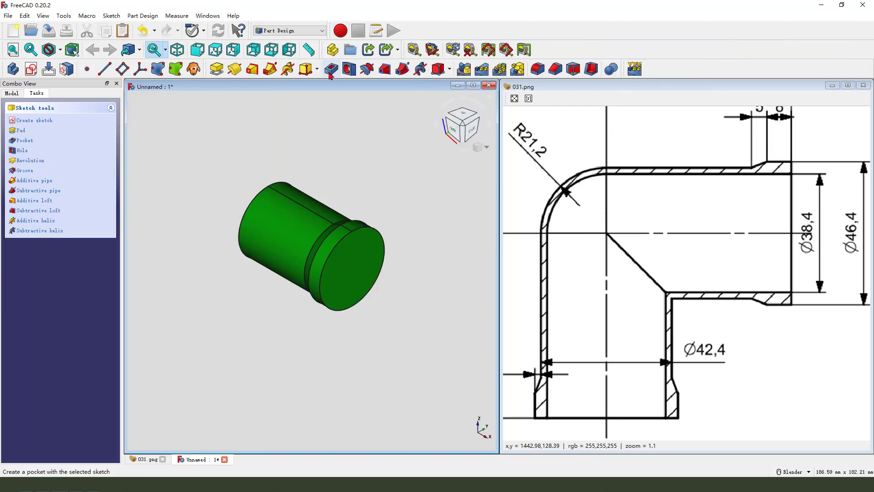
Step: Pocket the circle with type Through all to bore the leg along its whole length
{"action": "left_click", "coordinate": [331, 70]}
{"action": "left_click", "coordinate": [90, 148]}
{"action": "left_click", "coordinate": [92, 162]}
{"action": "middle_click_drag", "start_coordinate": [238, 364], "coordinate": [219, 191]}
{"action": "left_click", "coordinate": [51, 113]}
{"action": "left_click_drag", "start_coordinate": [608, 236], "coordinate": [695, 322]}
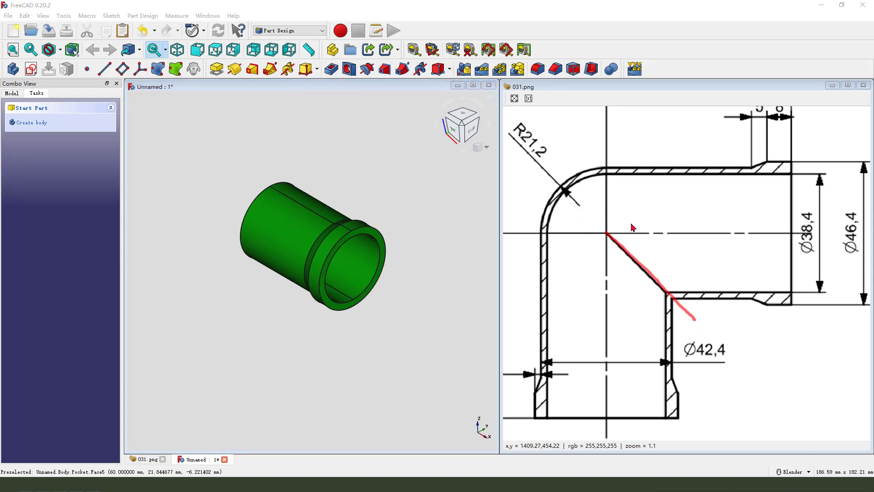
{"action": "mouse_move", "coordinate": [632, 227]}
{"action": "left_mouse_down"}
{"action": "mouse_move", "coordinate": [642, 248]}
{"action": "mouse_move", "coordinate": [669, 241]}
{"action": "mouse_move", "coordinate": [679, 248]}
{"action": "mouse_move", "coordinate": [673, 269]}
{"action": "left_mouse_up"}
{"action": "key", "text": "Escape"}
Step: On the XY plane, sketch a closed right triangle from the origin, with a side about 57 mm long down the vertical axis and a horizontal base
{"action": "left_click", "coordinate": [16, 94]}
{"action": "left_click", "coordinate": [31, 69]}
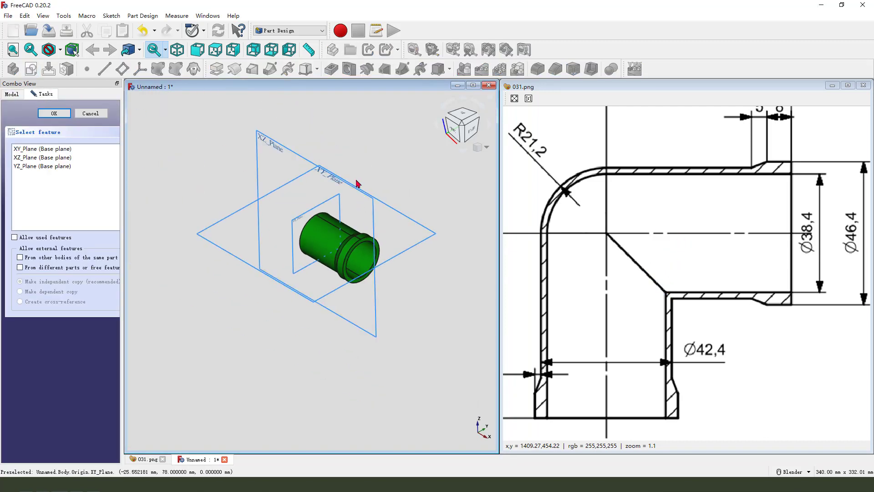
{"action": "middle_click_drag", "start_coordinate": [357, 183], "coordinate": [359, 156]}
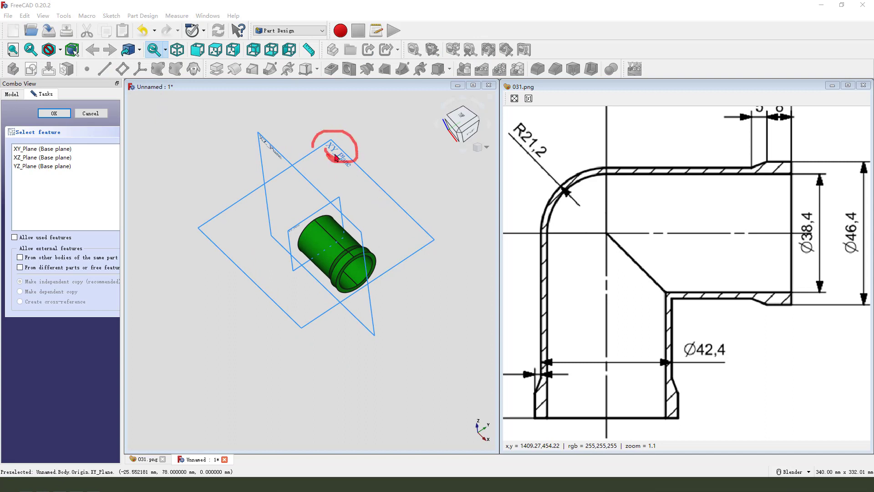
{"action": "left_click", "coordinate": [336, 157]}
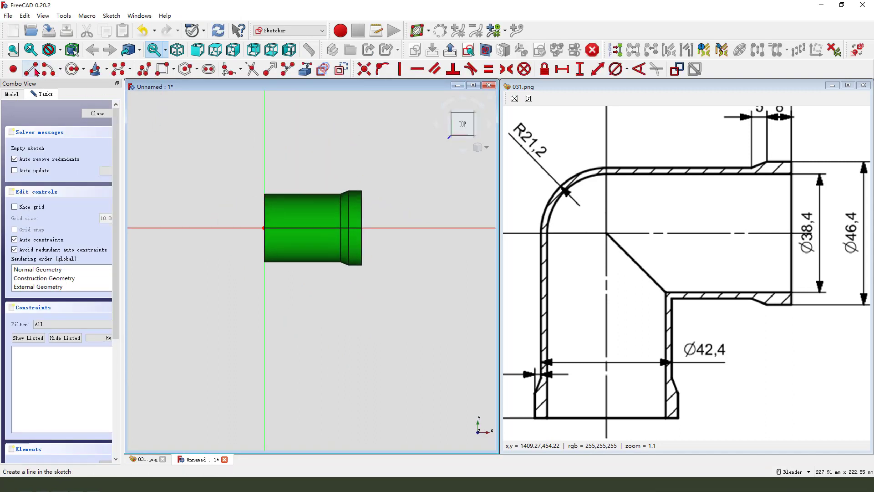
{"action": "left_click", "coordinate": [144, 69]}
{"action": "left_click", "coordinate": [268, 227]}
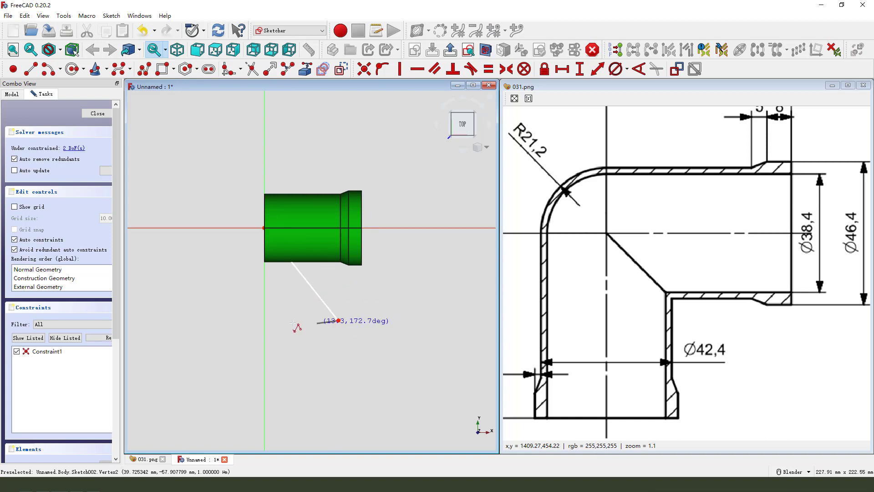
{"action": "left_click", "coordinate": [264, 320]}
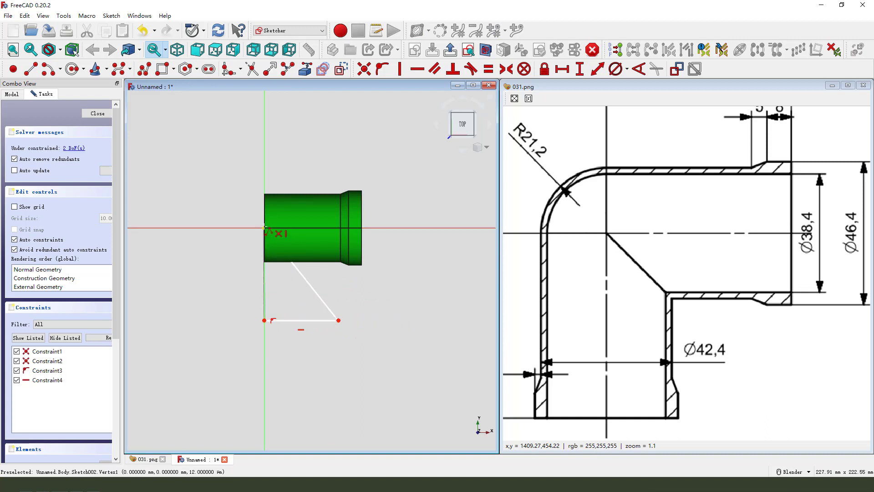
{"action": "left_click", "coordinate": [265, 227]}
{"action": "right_click", "coordinate": [362, 295]}
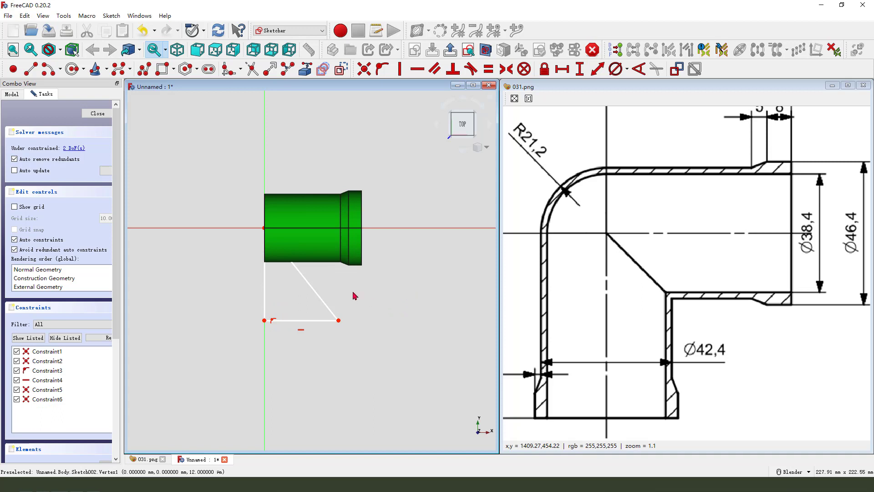
Step: Constrain the angle between the triangle's slanted edge and the horizontal axis to 45°
{"action": "left_click", "coordinate": [313, 290]}
{"action": "left_click", "coordinate": [376, 228]}
{"action": "left_click", "coordinate": [642, 73]}
{"action": "key", "text": "Return"}
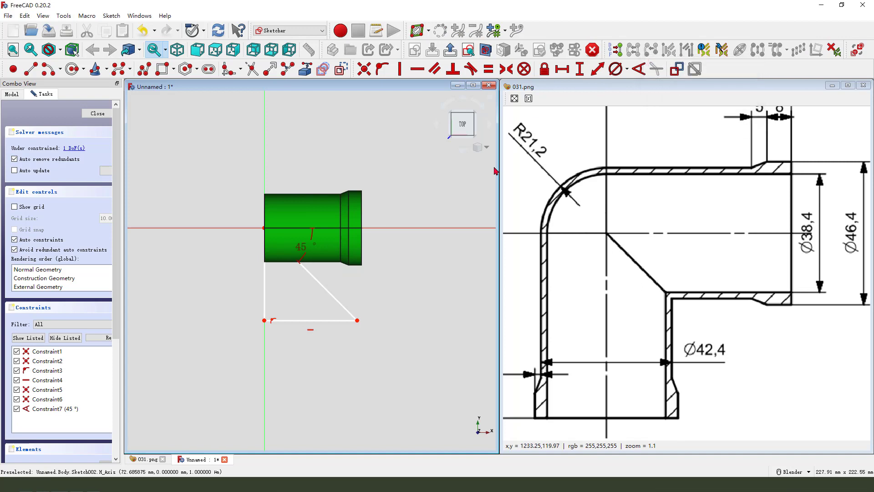
Step: Fix the length of the triangle's vertical edge at 57.34 mm and close the sketch
{"action": "left_click", "coordinate": [266, 298]}
{"action": "left_click", "coordinate": [579, 68]}
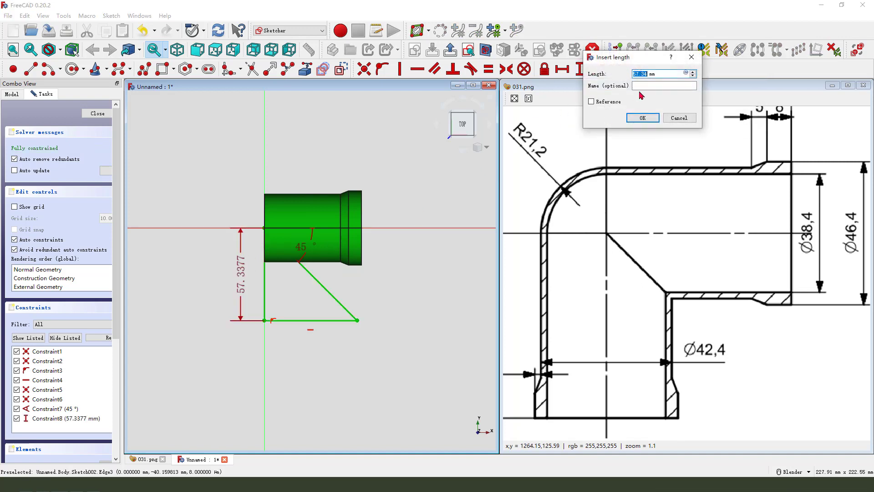
{"action": "left_click", "coordinate": [642, 118]}
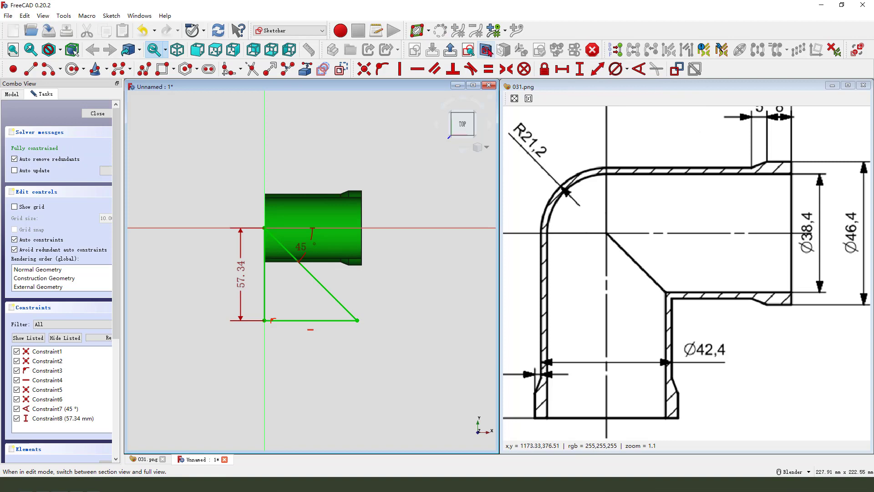
{"action": "middle_click_drag", "start_coordinate": [363, 294], "coordinate": [389, 269]}
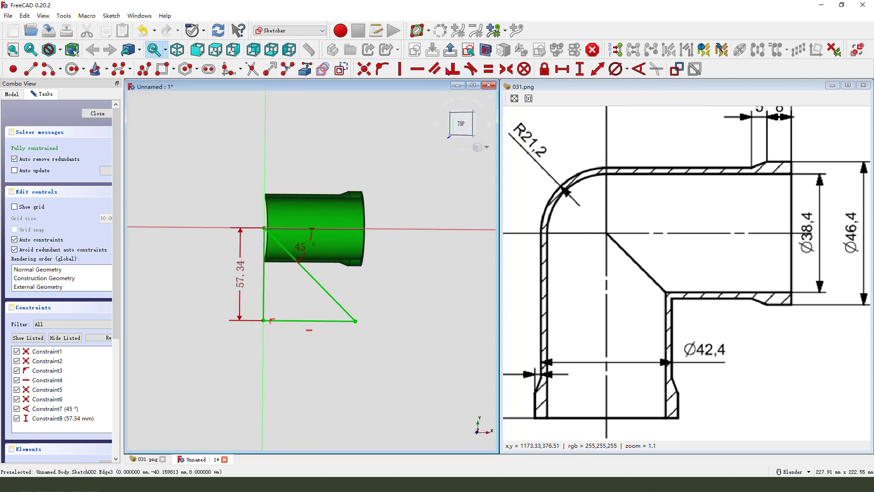
{"action": "left_click", "coordinate": [453, 48]}
{"action": "middle_click_drag", "start_coordinate": [382, 340], "coordinate": [380, 333]}
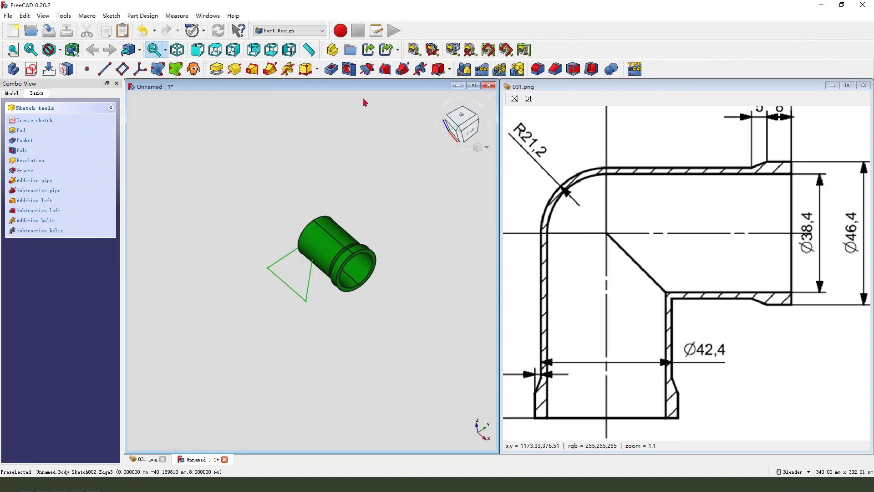
Step: Pocket the triangle with type Through all, symmetric to plane, to cut the mitre on the leg's inner end
{"action": "left_click", "coordinate": [332, 69]}
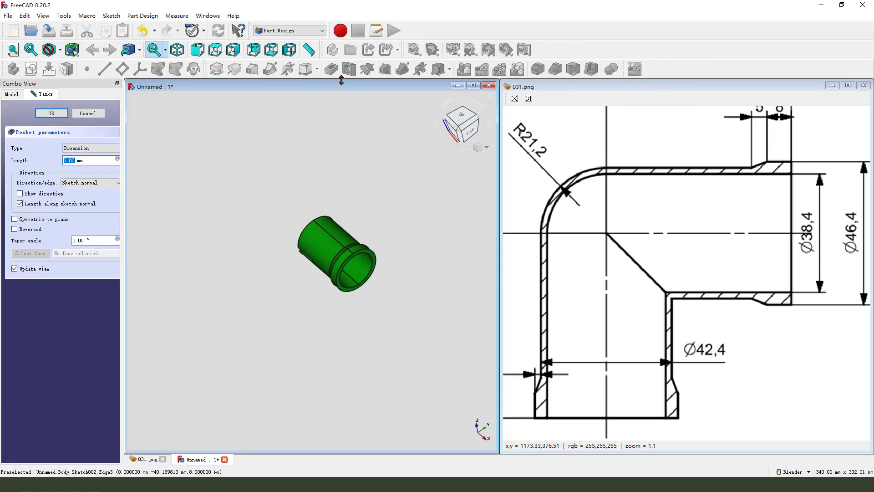
{"action": "left_click", "coordinate": [96, 149]}
{"action": "left_click", "coordinate": [93, 161]}
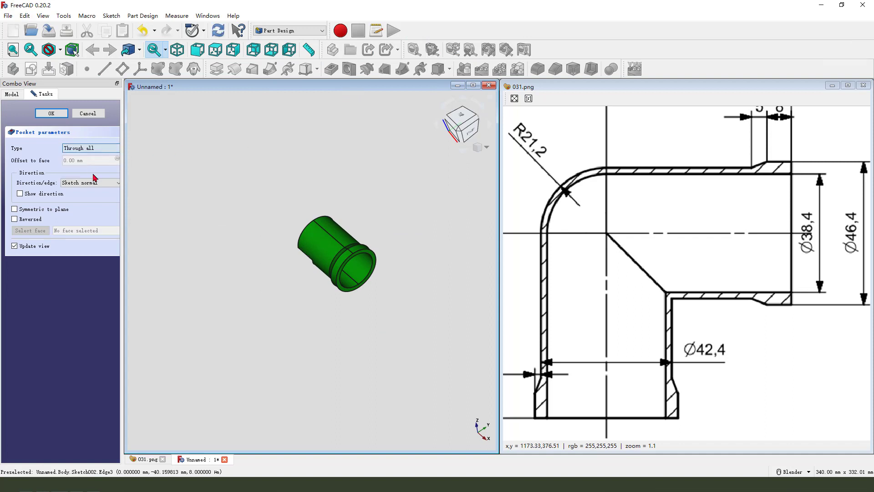
{"action": "left_click", "coordinate": [15, 209]}
{"action": "mouse_move", "coordinate": [346, 263]}
{"action": "middle_mouse_down"}
{"action": "mouse_move", "coordinate": [431, 283]}
{"action": "mouse_move", "coordinate": [353, 273]}
{"action": "mouse_move", "coordinate": [433, 289]}
{"action": "mouse_move", "coordinate": [394, 302]}
{"action": "mouse_move", "coordinate": [412, 276]}
{"action": "mouse_move", "coordinate": [364, 269]}
{"action": "mouse_move", "coordinate": [344, 246]}
{"action": "middle_mouse_up"}
{"action": "left_click", "coordinate": [51, 113]}
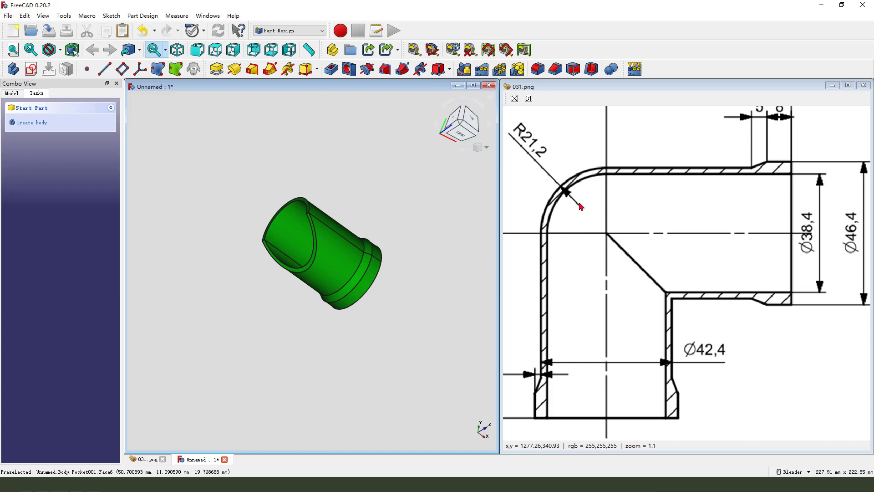
{"action": "key", "text": "ctrl+2"}
{"action": "mouse_move", "coordinate": [607, 158]}
{"action": "left_mouse_down"}
{"action": "mouse_move", "coordinate": [537, 194]}
{"action": "mouse_move", "coordinate": [607, 195]}
{"action": "left_mouse_up"}
Step: Revolve the ring-shaped face at the leg's mitred end 45° about the base Z axis to form half of the rounded corner
{"action": "scroll", "coordinate": [301, 191], "scroll_direction": "up", "scroll_amount": 5}
{"action": "left_click", "coordinate": [300, 191]}
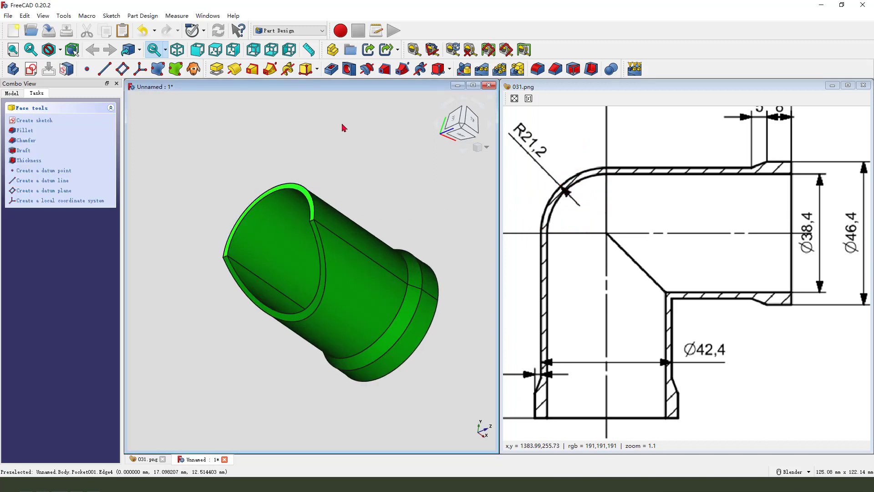
{"action": "left_click", "coordinate": [234, 71]}
{"action": "left_click", "coordinate": [76, 148]}
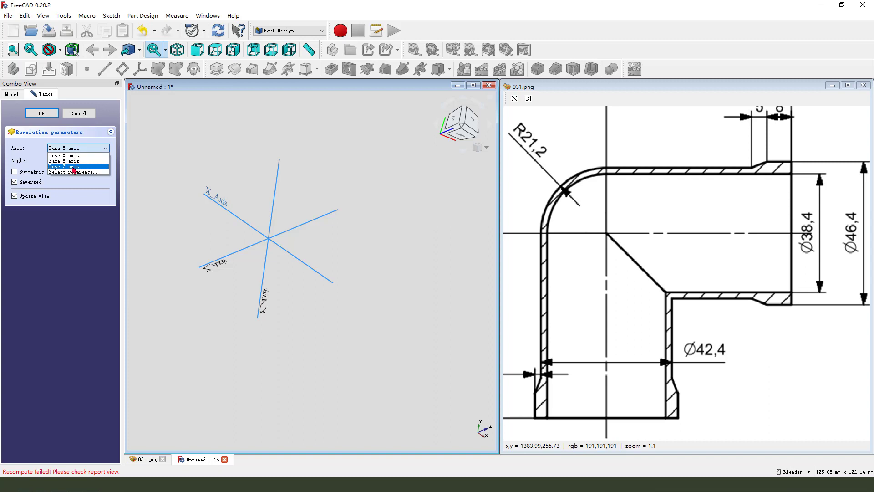
{"action": "left_click", "coordinate": [73, 166]}
{"action": "scroll", "coordinate": [266, 219], "scroll_direction": "down", "scroll_amount": 1}
{"action": "middle_click_drag", "start_coordinate": [310, 255], "coordinate": [200, 218]}
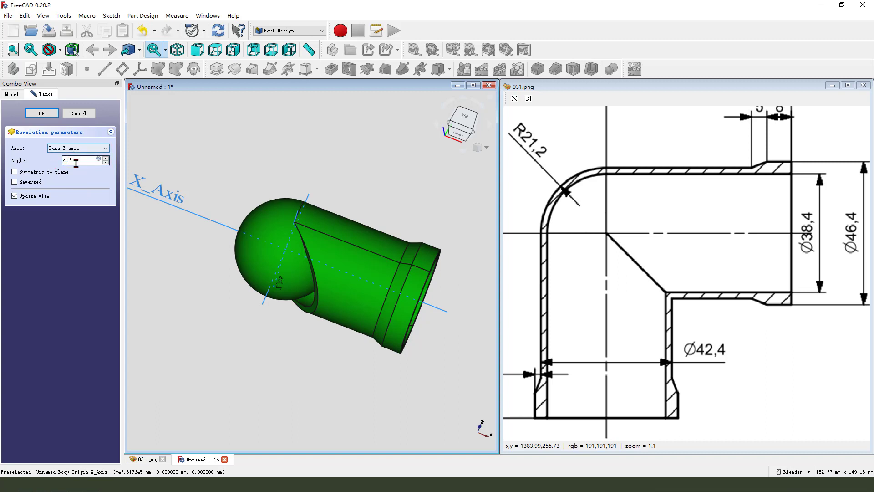
{"action": "mouse_move", "coordinate": [371, 217]}
{"action": "middle_mouse_down"}
{"action": "mouse_move", "coordinate": [307, 238]}
{"action": "mouse_move", "coordinate": [249, 197]}
{"action": "middle_mouse_up"}
{"action": "key", "text": "Escape"}
{"action": "mouse_move", "coordinate": [328, 222]}
{"action": "middle_mouse_down"}
{"action": "mouse_move", "coordinate": [343, 271]}
{"action": "mouse_move", "coordinate": [314, 209]}
{"action": "middle_mouse_up"}
{"action": "left_click", "coordinate": [36, 113]}
{"action": "middle_click_drag", "start_coordinate": [318, 246], "coordinate": [214, 169]}
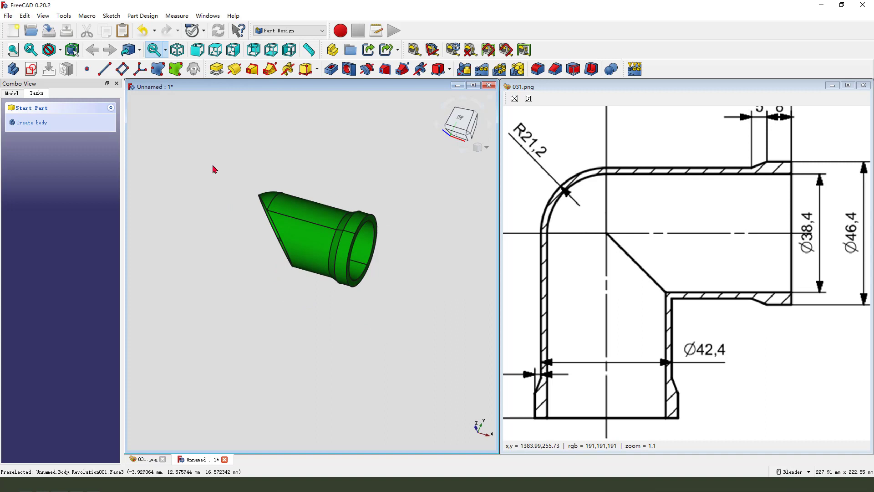
{"action": "scroll", "coordinate": [364, 261], "scroll_direction": "up", "scroll_amount": 2}
{"action": "middle_click_drag", "start_coordinate": [308, 232], "coordinate": [318, 223]}
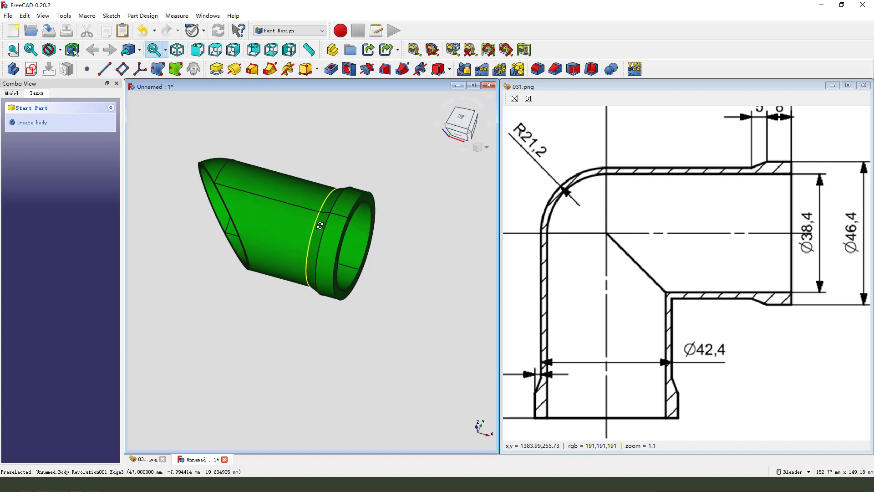
Step: Start a Mirrored feature from the Revolution, Pocket, Pocket001 and Revolution001 features
{"action": "left_click", "coordinate": [11, 94]}
{"action": "mouse_move", "coordinate": [23, 147]}
{"action": "left_mouse_down"}
{"action": "mouse_move", "coordinate": [82, 161]}
{"action": "mouse_move", "coordinate": [23, 164]}
{"action": "left_mouse_up"}
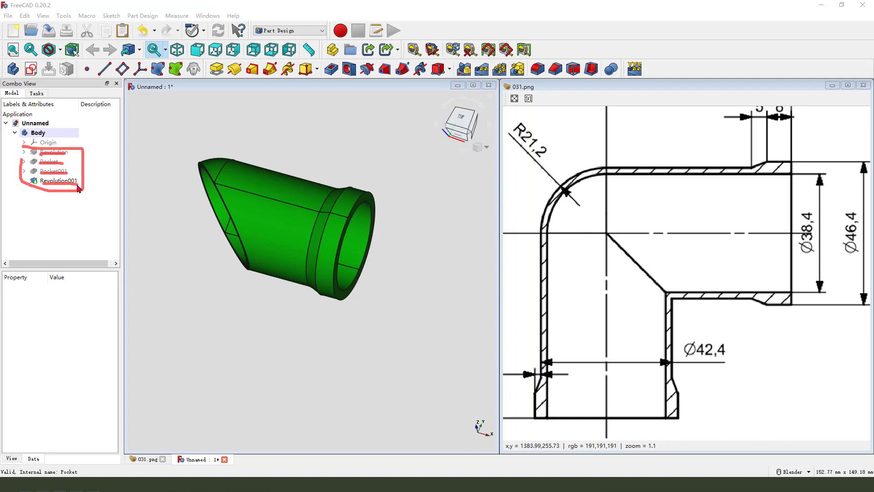
{"action": "left_click", "coordinate": [53, 151]}
{"action": "left_click", "coordinate": [54, 170], "text": "shift"}
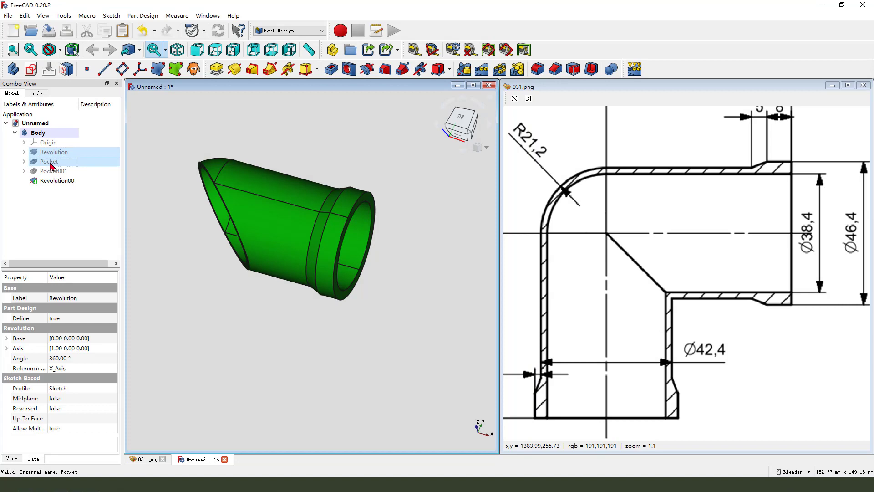
{"action": "left_click", "coordinate": [58, 180], "text": "shift"}
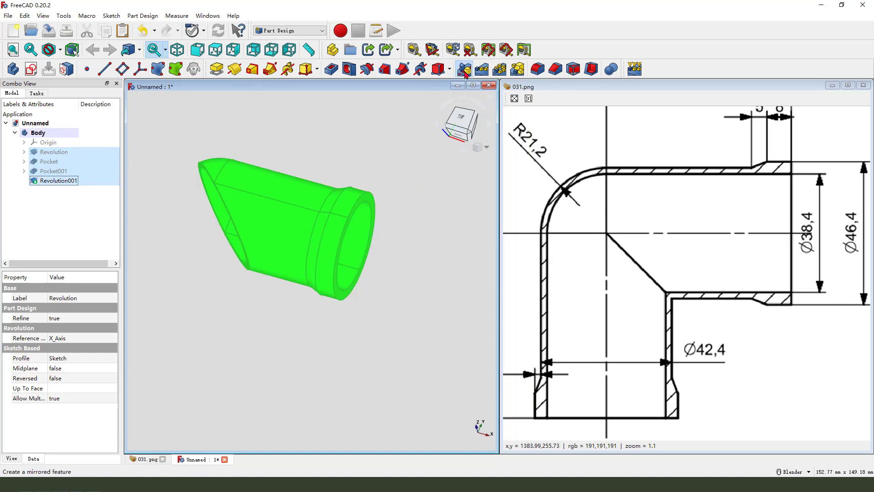
{"action": "left_click", "coordinate": [464, 69]}
Step: Try to mirror the leg's features across the slanted mitre face, picked as the reference plane
{"action": "middle_click_drag", "start_coordinate": [403, 237], "coordinate": [269, 278]}
{"action": "left_click", "coordinate": [91, 302]}
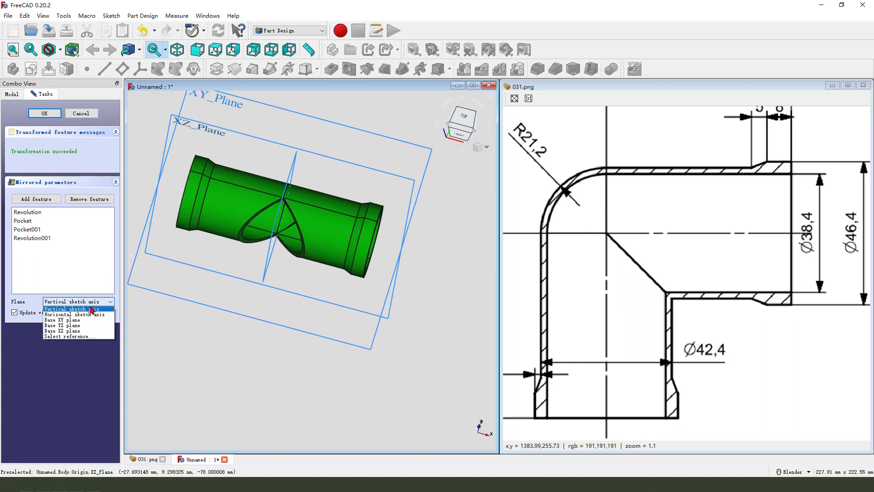
{"action": "left_click", "coordinate": [69, 337]}
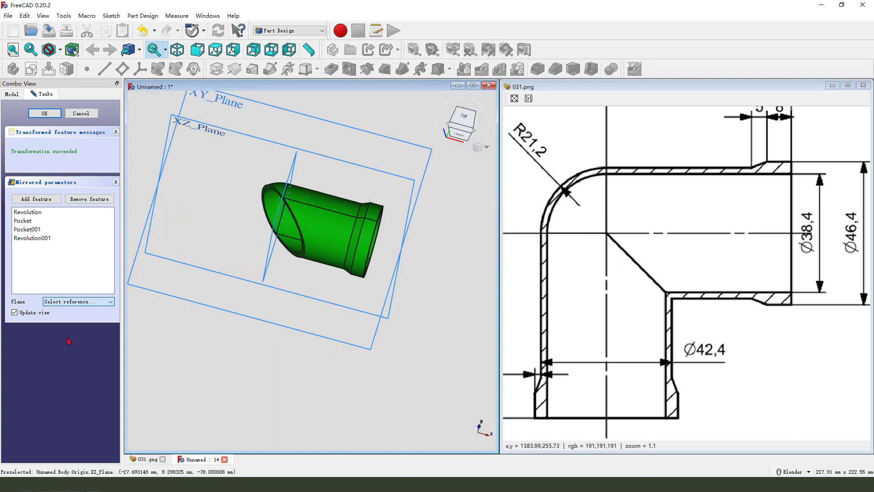
{"action": "middle_click_drag", "start_coordinate": [292, 303], "coordinate": [317, 229]}
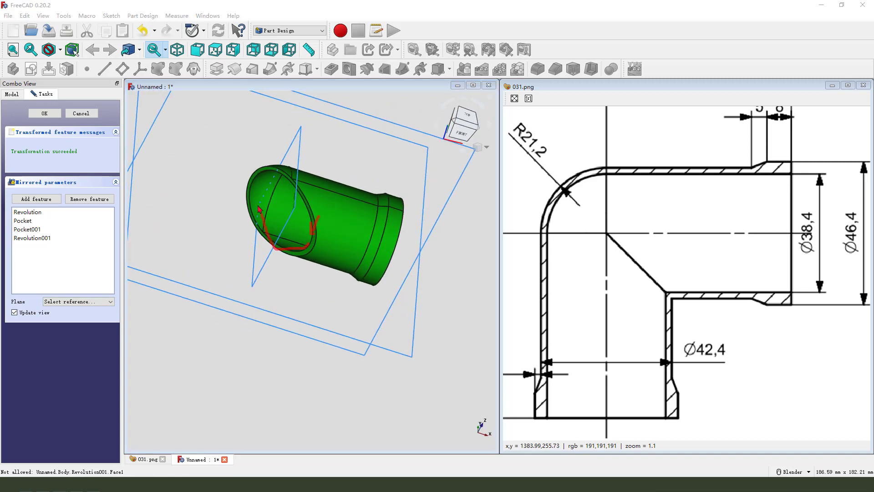
{"action": "key", "text": "Escape"}
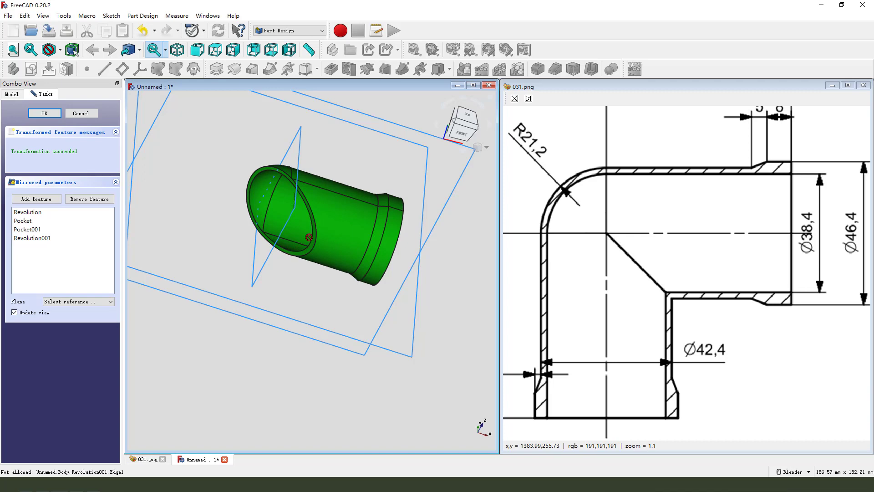
{"action": "left_click", "coordinate": [302, 251]}
{"action": "middle_click_drag", "start_coordinate": [301, 252], "coordinate": [330, 218]}
{"action": "scroll", "coordinate": [283, 284], "scroll_direction": "up", "scroll_amount": 1}
{"action": "mouse_move", "coordinate": [322, 210]}
{"action": "left_mouse_down"}
{"action": "mouse_move", "coordinate": [412, 245]}
{"action": "mouse_move", "coordinate": [338, 222]}
{"action": "left_mouse_up"}
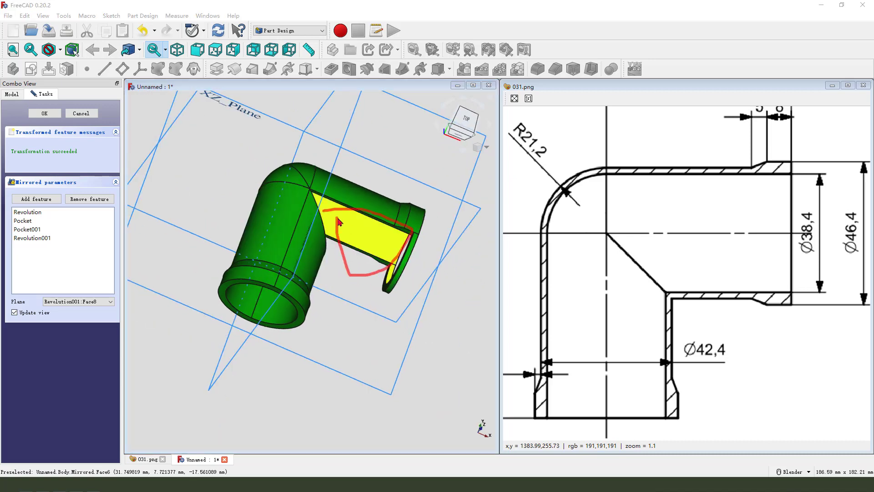
{"action": "mouse_move", "coordinate": [274, 226]}
{"action": "middle_mouse_down"}
{"action": "mouse_move", "coordinate": [309, 237]}
{"action": "mouse_move", "coordinate": [329, 258]}
{"action": "mouse_move", "coordinate": [397, 264]}
{"action": "mouse_move", "coordinate": [360, 255]}
{"action": "mouse_move", "coordinate": [319, 271]}
{"action": "mouse_move", "coordinate": [382, 264]}
{"action": "mouse_move", "coordinate": [287, 255]}
{"action": "middle_mouse_up"}
{"action": "left_click", "coordinate": [44, 113]}
{"action": "middle_click_drag", "start_coordinate": [346, 273], "coordinate": [314, 234]}
Step: Delete the mirrored feature from the body
{"action": "left_click", "coordinate": [58, 191]}
{"action": "key", "text": "Delete"}
{"action": "middle_click_drag", "start_coordinate": [341, 264], "coordinate": [249, 191]}
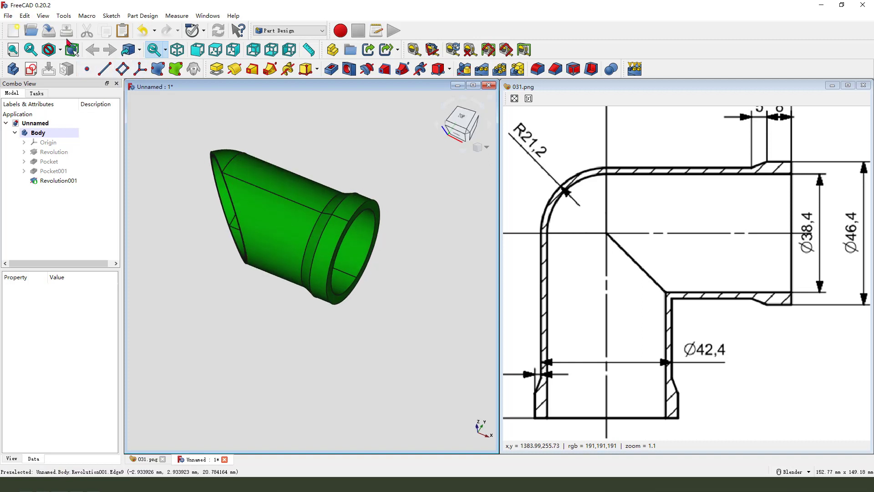
{"action": "left_click", "coordinate": [25, 16]}
{"action": "left_click", "coordinate": [276, 126]}
Step: Create a clone of the finished leg body as a second body
{"action": "left_click", "coordinate": [15, 133]}
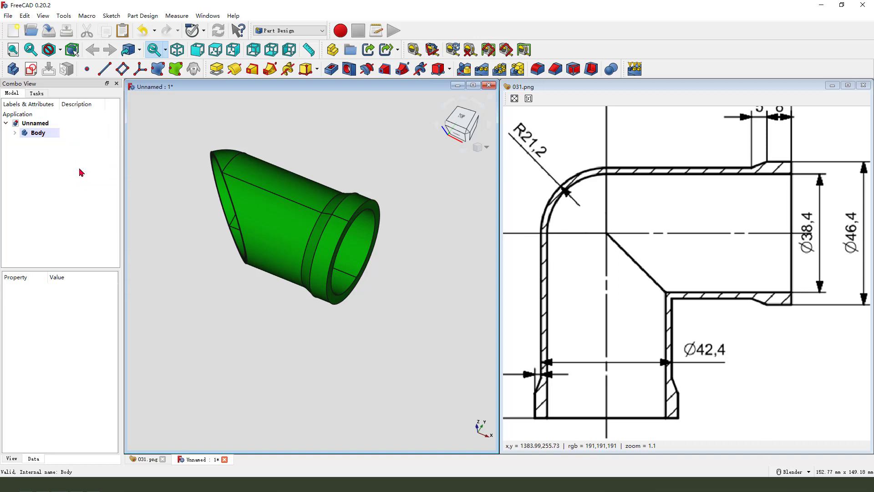
{"action": "key", "text": "3"}
{"action": "middle_click_drag", "start_coordinate": [336, 252], "coordinate": [412, 283]}
{"action": "scroll", "coordinate": [317, 255], "scroll_direction": "down", "scroll_amount": 1}
{"action": "scroll", "coordinate": [410, 289], "scroll_direction": "up", "scroll_amount": 3}
{"action": "left_click", "coordinate": [40, 133]}
{"action": "left_click", "coordinate": [193, 70]}
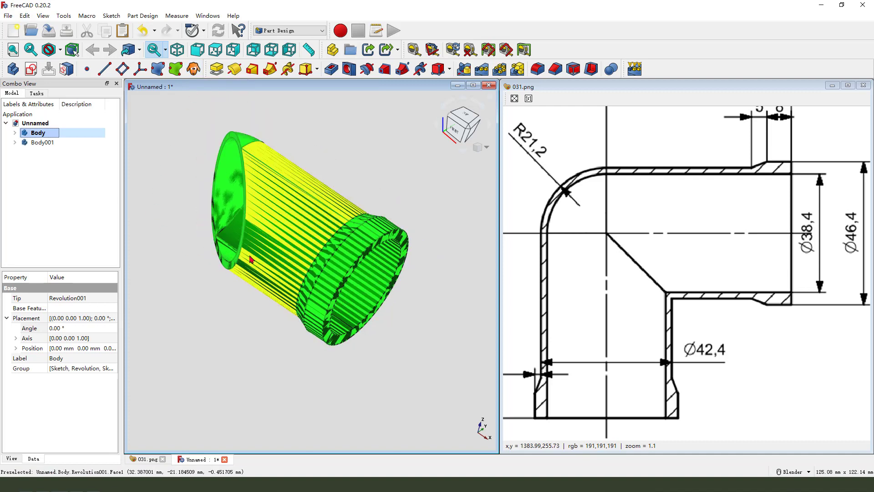
{"action": "left_click_drag", "start_coordinate": [19, 148], "coordinate": [77, 152]}
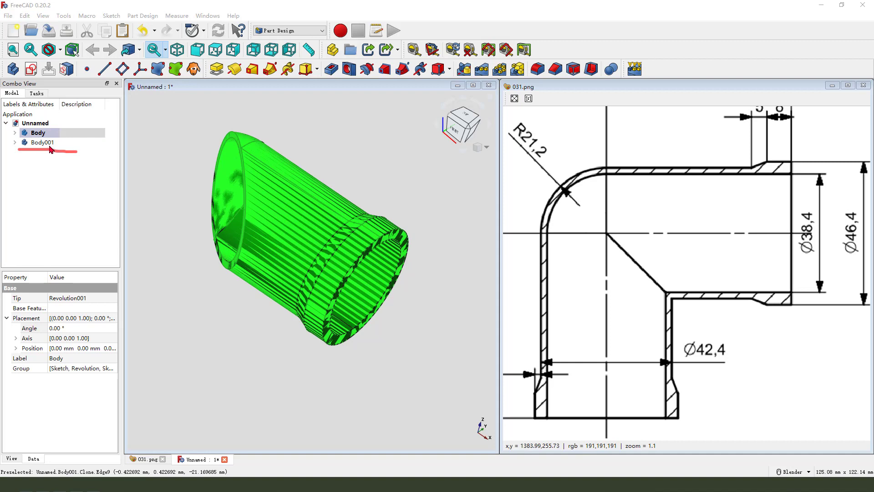
{"action": "left_click_drag", "start_coordinate": [60, 149], "coordinate": [178, 91]}
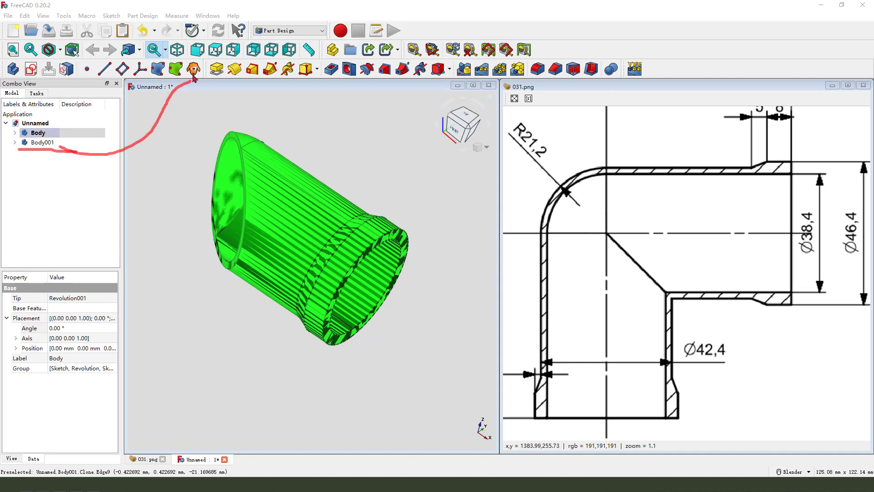
{"action": "key", "text": "Escape"}
{"action": "mouse_move", "coordinate": [263, 240]}
{"action": "middle_mouse_down"}
{"action": "mouse_move", "coordinate": [273, 241]}
{"action": "mouse_move", "coordinate": [246, 242]}
{"action": "middle_mouse_up"}
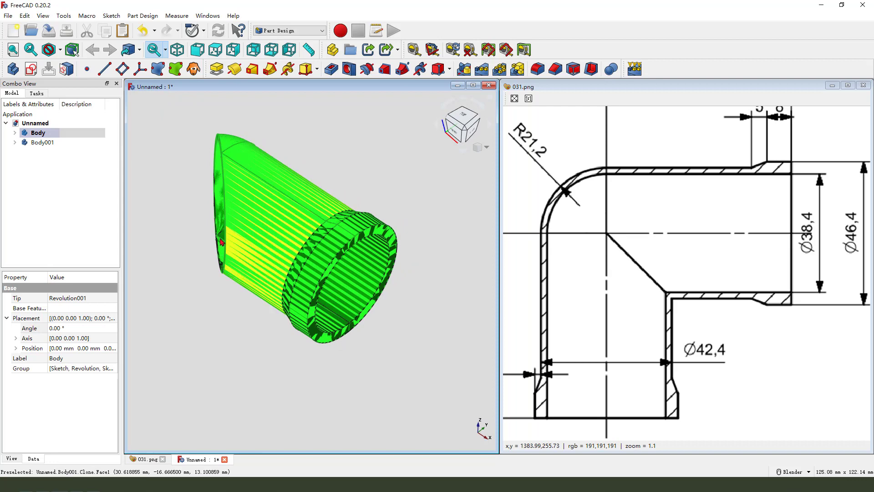
Step: Transform the cloned Body001 by rotating it 180° about its X axis in 90° increments
{"action": "left_click", "coordinate": [47, 145]}
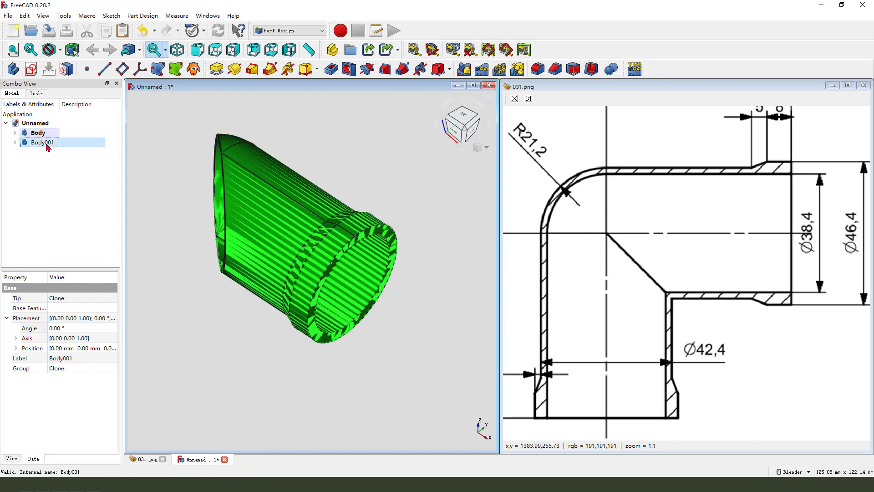
{"action": "right_click", "coordinate": [47, 144]}
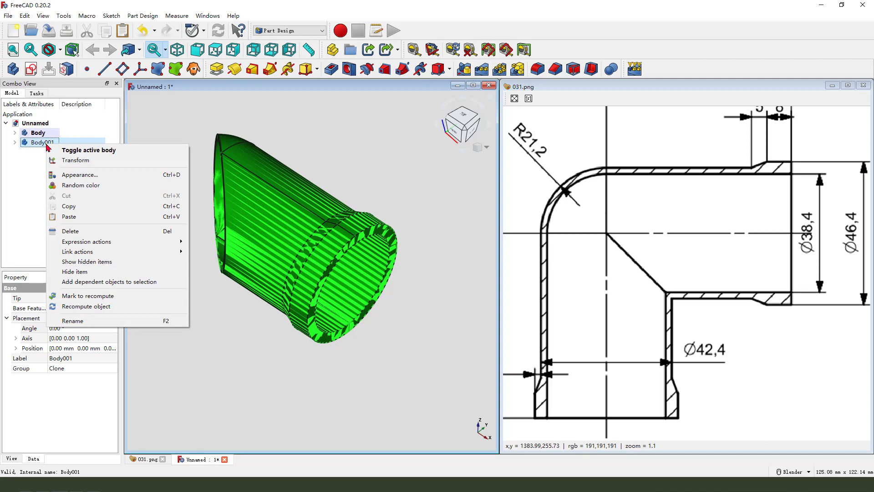
{"action": "left_click", "coordinate": [72, 160]}
{"action": "scroll", "coordinate": [360, 215], "scroll_direction": "down", "scroll_amount": 2}
{"action": "mouse_move", "coordinate": [391, 246]}
{"action": "middle_mouse_down"}
{"action": "mouse_move", "coordinate": [373, 232]}
{"action": "mouse_move", "coordinate": [385, 239]}
{"action": "middle_mouse_up"}
{"action": "left_click_drag", "start_coordinate": [304, 146], "coordinate": [272, 157]}
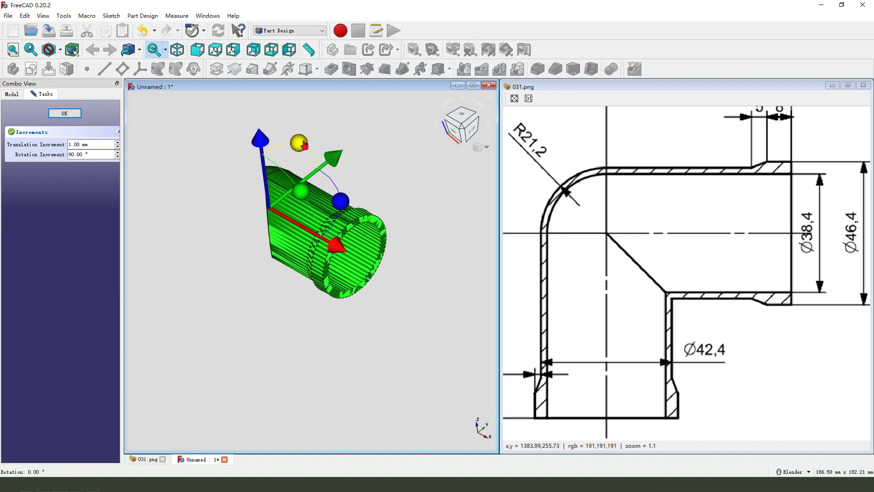
{"action": "left_click_drag", "start_coordinate": [318, 128], "coordinate": [342, 123]}
{"action": "middle_click_drag", "start_coordinate": [361, 173], "coordinate": [362, 186]}
{"action": "left_click_drag", "start_coordinate": [301, 145], "coordinate": [248, 192]}
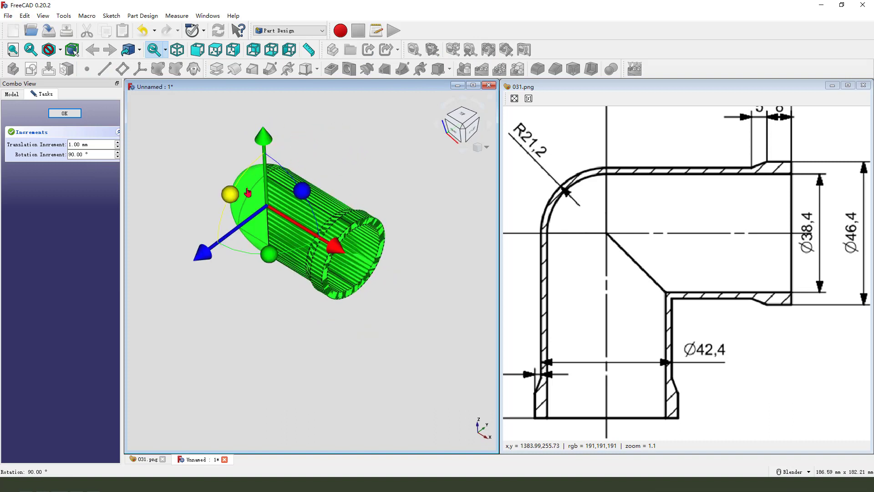
{"action": "middle_click_drag", "start_coordinate": [312, 332], "coordinate": [288, 313]}
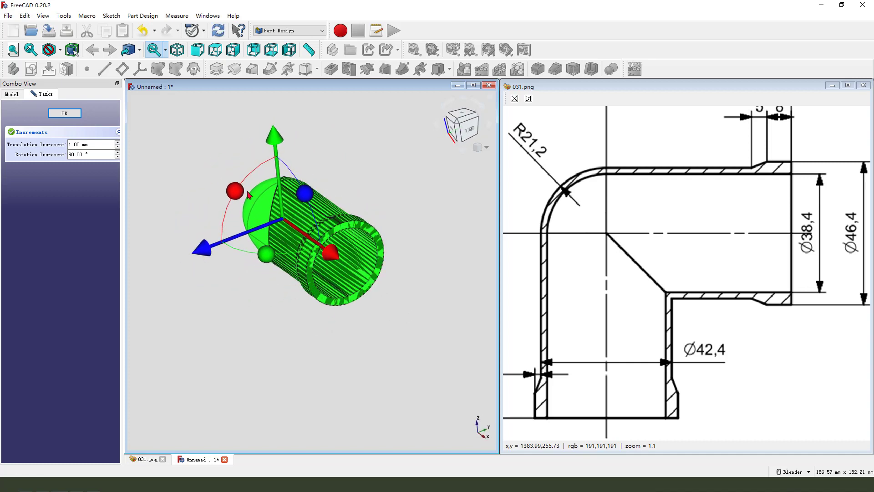
{"action": "left_click_drag", "start_coordinate": [235, 195], "coordinate": [241, 273]}
Step: Rotate the clone 90° about its Z axis to meet the first leg at the mitre, and accept the placement
{"action": "middle_click_drag", "start_coordinate": [361, 316], "coordinate": [381, 312]}
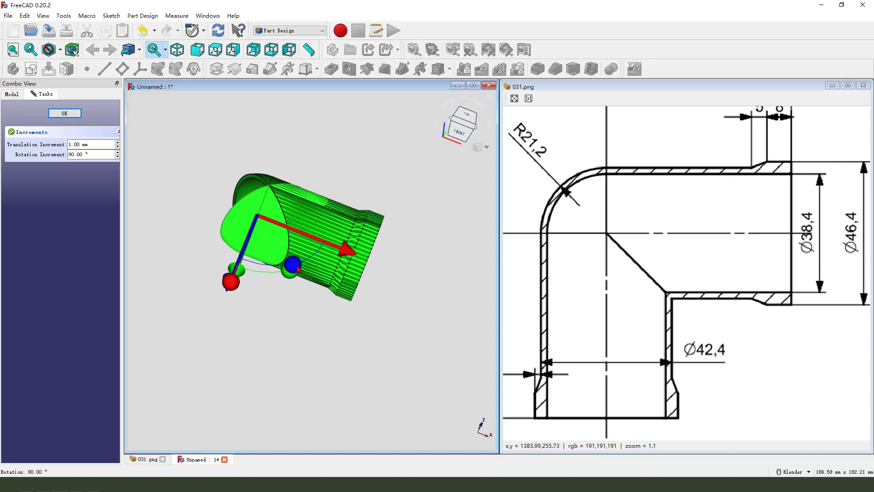
{"action": "left_click_drag", "start_coordinate": [298, 269], "coordinate": [229, 268]}
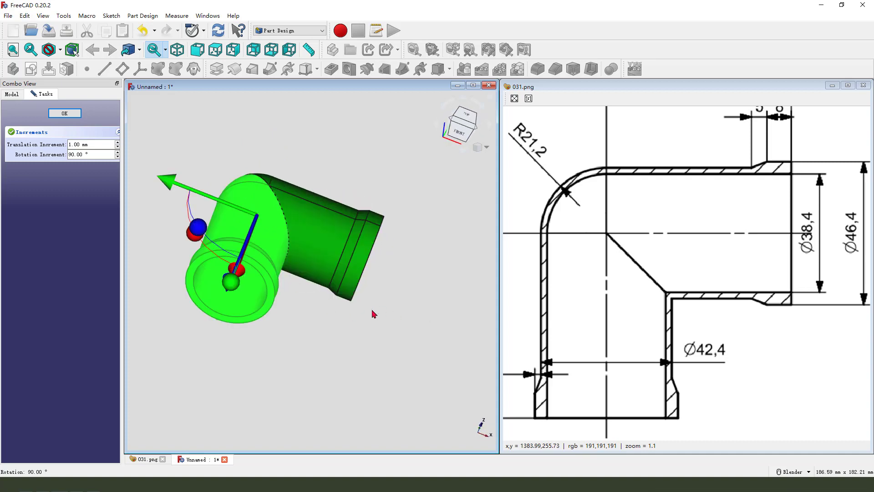
{"action": "middle_click_drag", "start_coordinate": [373, 313], "coordinate": [319, 273]}
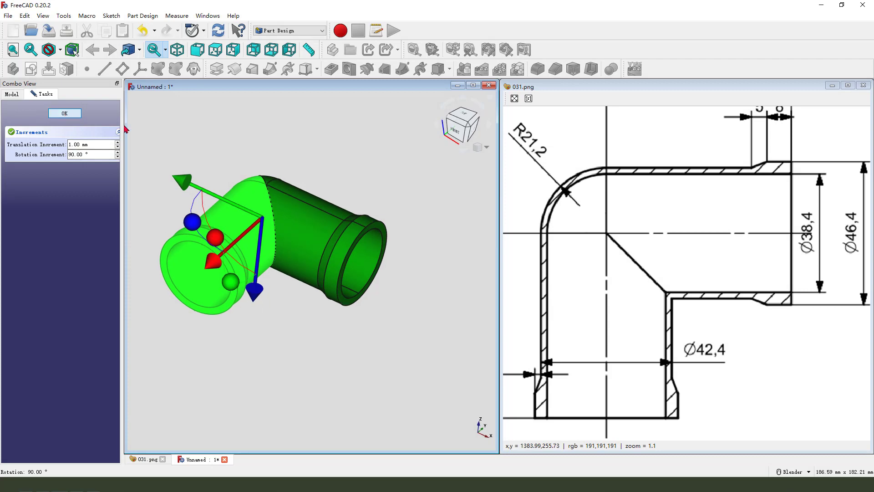
{"action": "left_click", "coordinate": [64, 113]}
{"action": "middle_click_drag", "start_coordinate": [280, 334], "coordinate": [230, 288]}
Step: Combine Body and Body001 into one body with a Boolean operation, and maximise the model window
{"action": "left_click", "coordinate": [38, 133]}
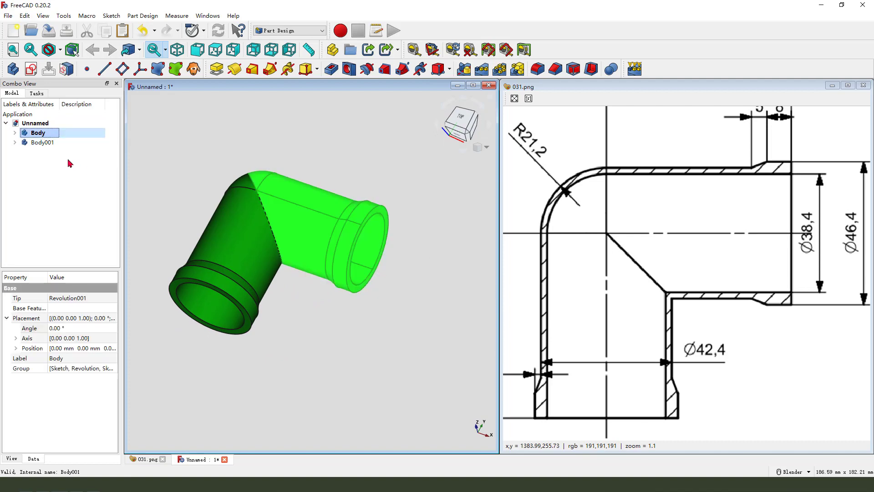
{"action": "left_click", "coordinate": [43, 143], "text": "ctrl"}
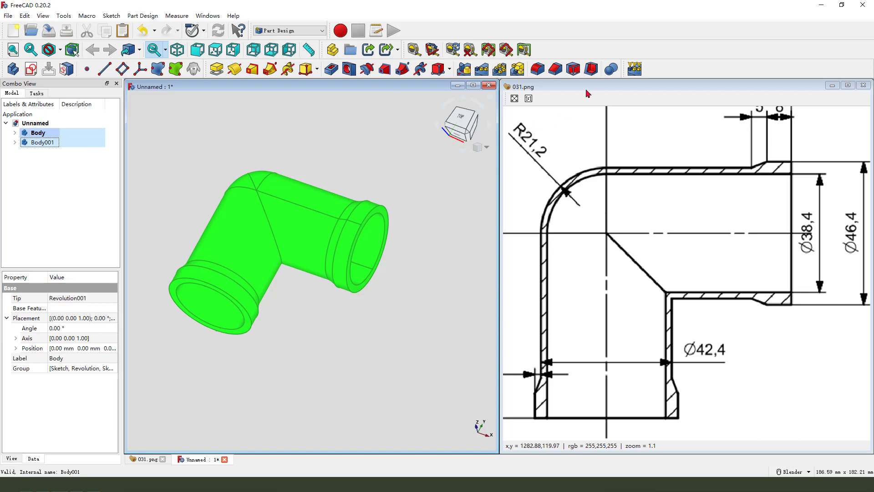
{"action": "left_click", "coordinate": [610, 69]}
{"action": "left_click_drag", "start_coordinate": [26, 289], "coordinate": [34, 270]}
{"action": "left_click", "coordinate": [58, 117]}
{"action": "middle_click_drag", "start_coordinate": [302, 302], "coordinate": [467, 155]}
{"action": "left_click", "coordinate": [476, 86]}
{"action": "middle_click_drag", "start_coordinate": [649, 323], "coordinate": [564, 321], "text": "shift"}
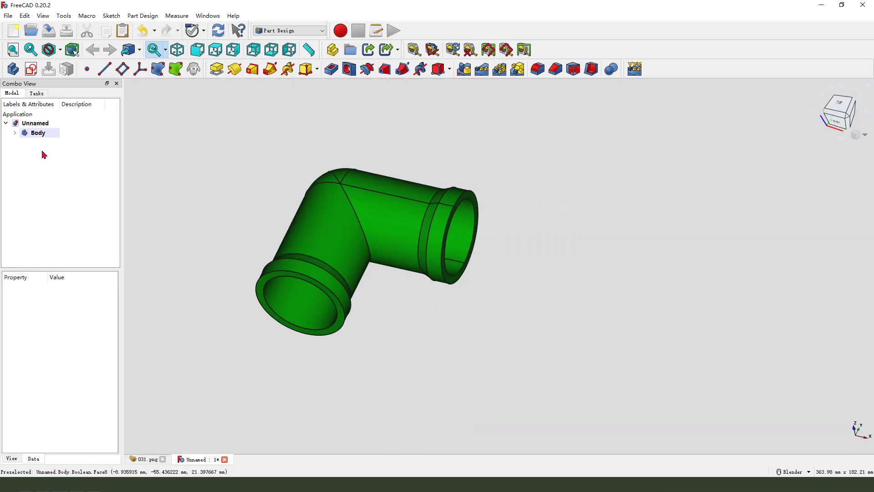
Step: Set the elbow body's shape color to yellow in its appearance settings
{"action": "left_click", "coordinate": [36, 133]}
{"action": "right_click", "coordinate": [40, 133]}
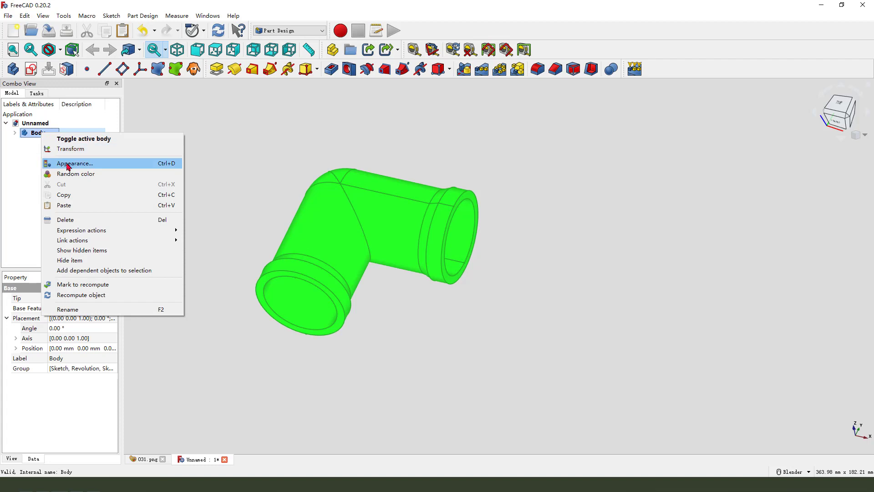
{"action": "left_click", "coordinate": [68, 163]}
{"action": "left_click", "coordinate": [92, 196]}
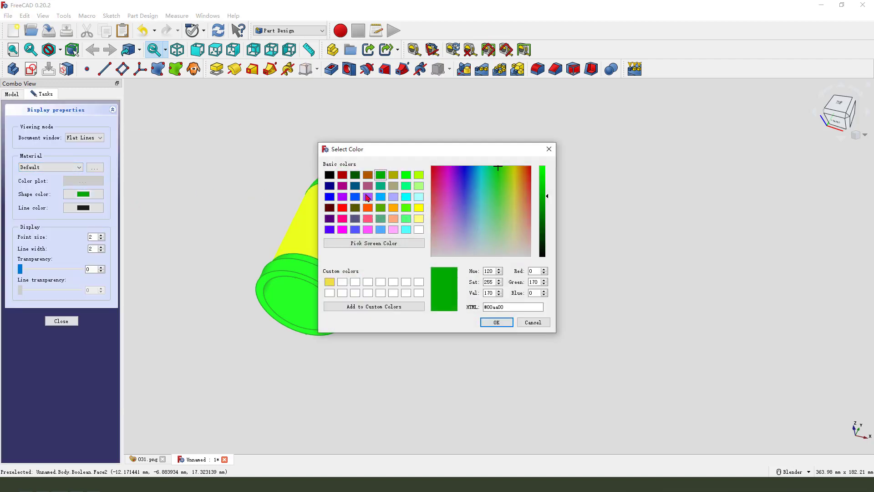
{"action": "left_click", "coordinate": [419, 208]}
{"action": "left_click", "coordinate": [503, 325]}
{"action": "left_click", "coordinate": [62, 321]}
{"action": "left_click", "coordinate": [364, 353]}
{"action": "middle_click_drag", "start_coordinate": [424, 346], "coordinate": [390, 347]}
Step: Start per-face coloring on the Boolean feature and select the outer collar faces at both pipe ends
{"action": "left_click", "coordinate": [15, 133]}
{"action": "left_click", "coordinate": [49, 191]}
{"action": "right_click", "coordinate": [49, 193]}
{"action": "left_click", "coordinate": [68, 211]}
{"action": "middle_click_drag", "start_coordinate": [392, 297], "coordinate": [382, 314]}
{"action": "scroll", "coordinate": [317, 277], "scroll_direction": "up", "scroll_amount": 1}
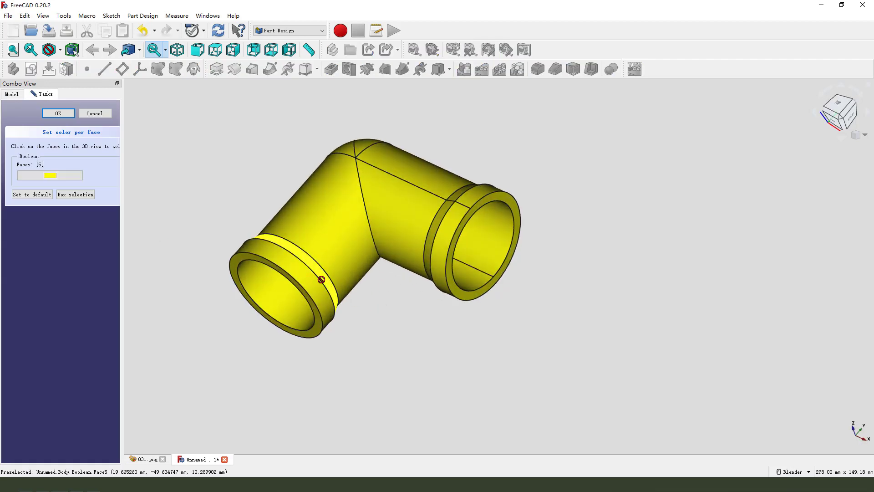
{"action": "left_click", "coordinate": [321, 279]}
{"action": "left_click", "coordinate": [448, 233]}
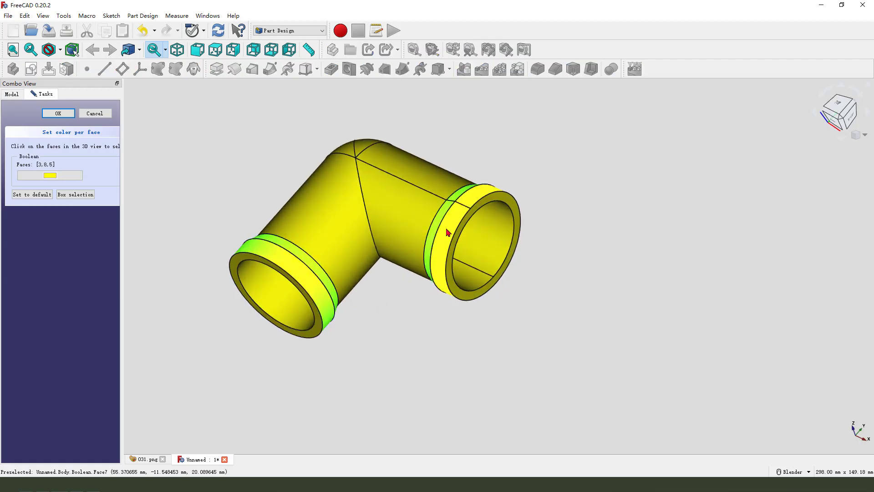
{"action": "left_click", "coordinate": [448, 232]}
Step: Add the two rounded faces at the elbow's outer corner to the selection and color all selected faces red
{"action": "middle_click_drag", "start_coordinate": [496, 222], "coordinate": [409, 240]}
{"action": "left_click", "coordinate": [414, 234]}
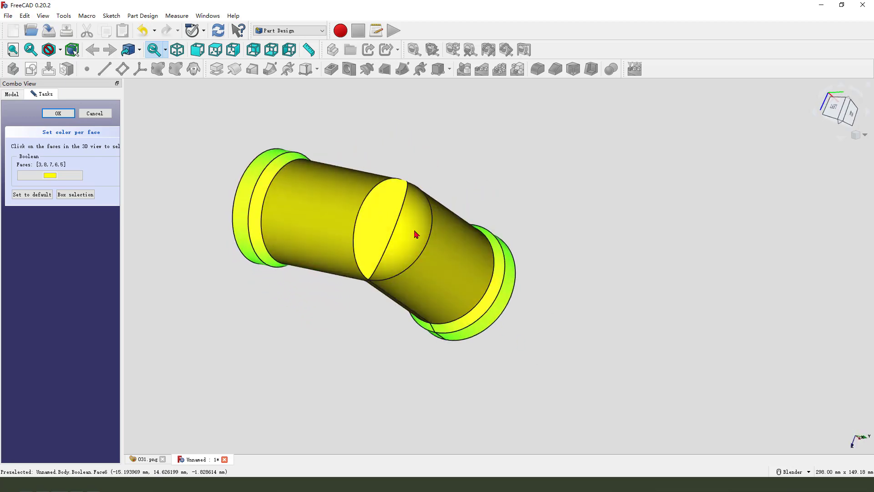
{"action": "left_click", "coordinate": [416, 234]}
{"action": "middle_click_drag", "start_coordinate": [402, 318], "coordinate": [511, 152]}
{"action": "left_click", "coordinate": [50, 175]}
{"action": "left_click", "coordinate": [344, 202]}
{"action": "left_click", "coordinate": [500, 329]}
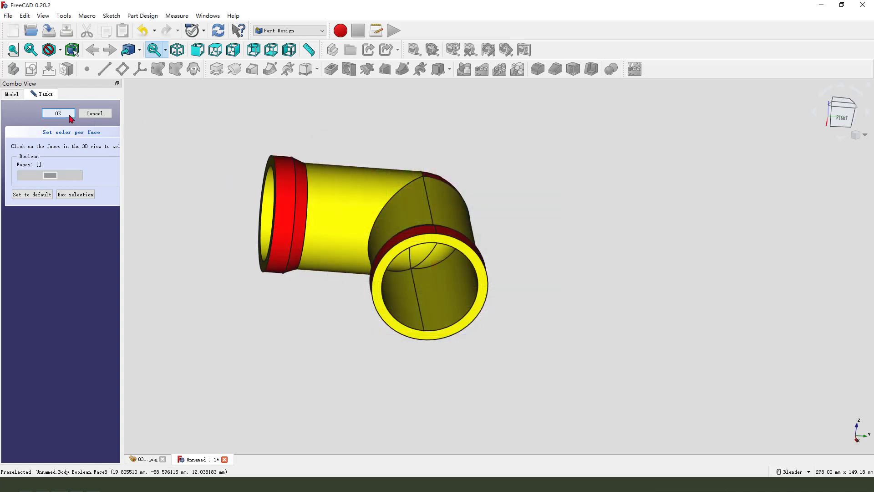
{"action": "left_click", "coordinate": [59, 114]}
Step: Create a persistent section cut through the elbow along Z at an offset of 0.00
{"action": "key", "text": "0"}
{"action": "scroll", "coordinate": [204, 124], "scroll_direction": "down", "scroll_amount": 2}
{"action": "left_click", "coordinate": [63, 15]}
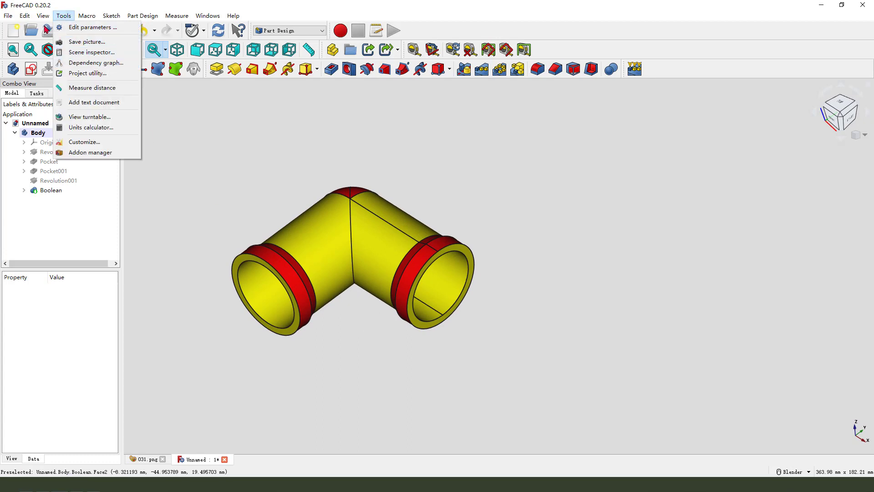
{"action": "left_click", "coordinate": [42, 15]}
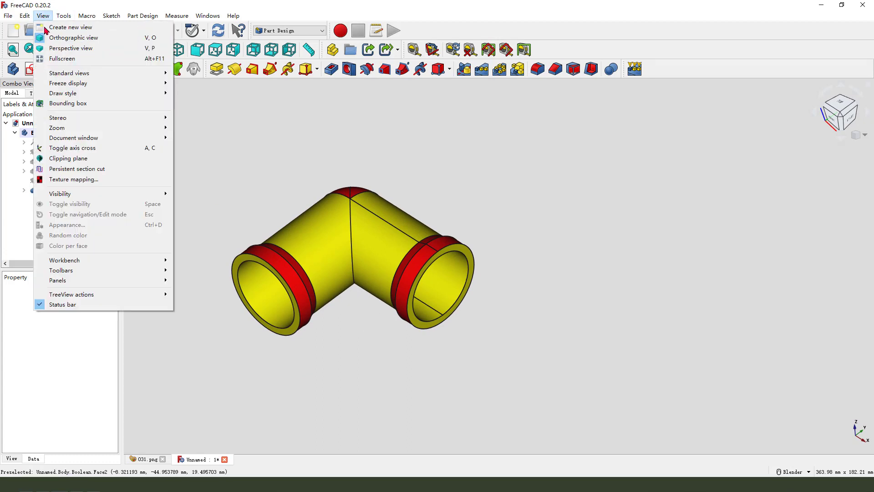
{"action": "left_click", "coordinate": [71, 170]}
{"action": "left_click", "coordinate": [770, 177]}
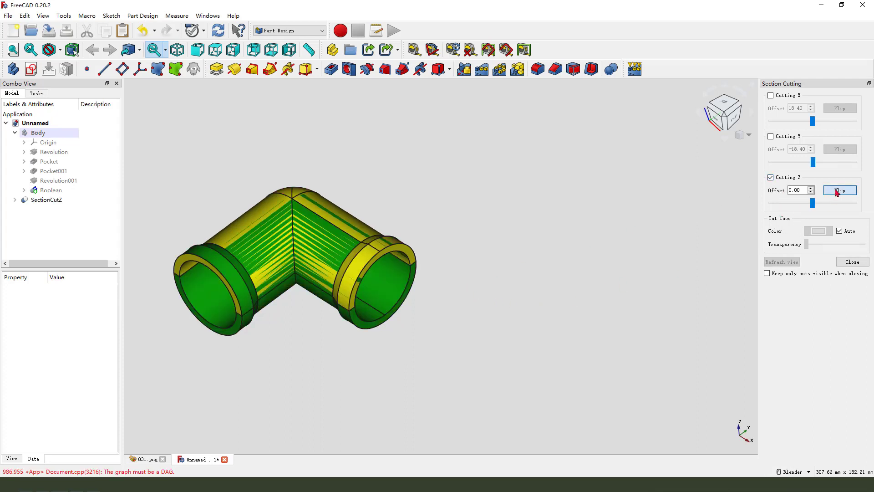
{"action": "scroll", "coordinate": [349, 282], "scroll_direction": "up", "scroll_amount": 1}
{"action": "middle_click_drag", "start_coordinate": [348, 282], "coordinate": [315, 293]}
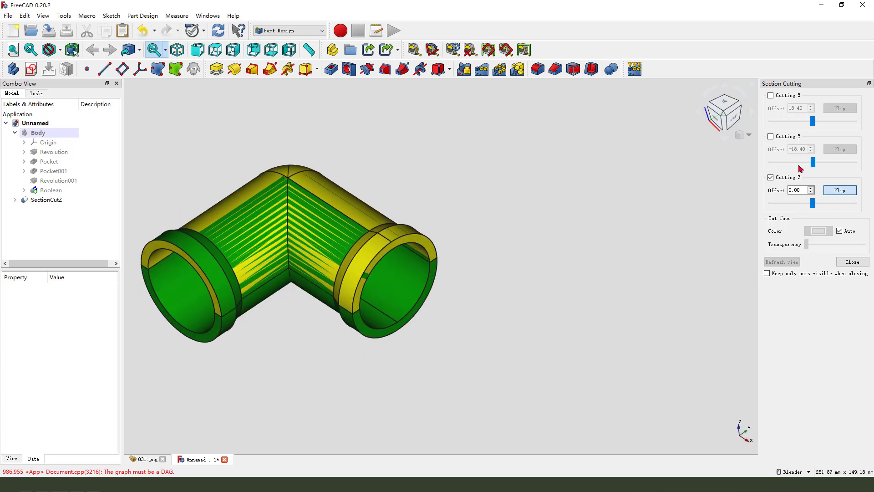
Step: Turn the Z cut off and on again, and close the section cutting settings
{"action": "left_click", "coordinate": [770, 177]}
{"action": "left_click", "coordinate": [770, 177]}
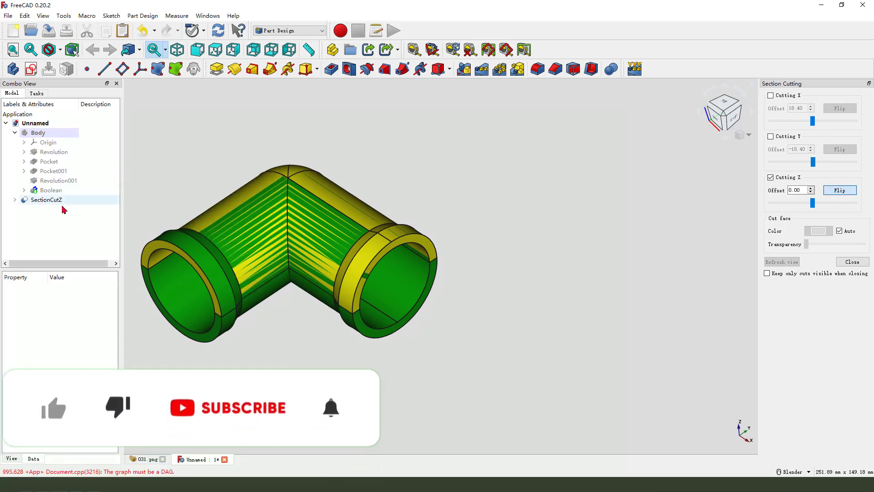
{"action": "left_click", "coordinate": [51, 190]}
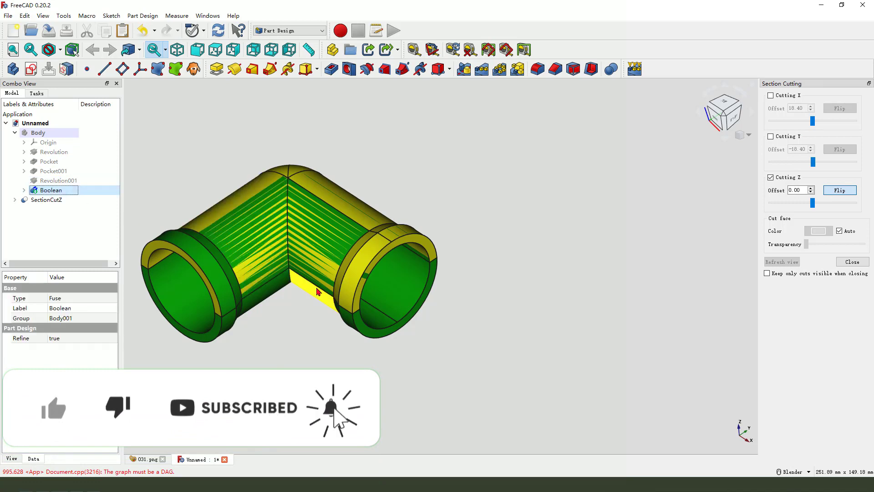
{"action": "left_click", "coordinate": [221, 146]}
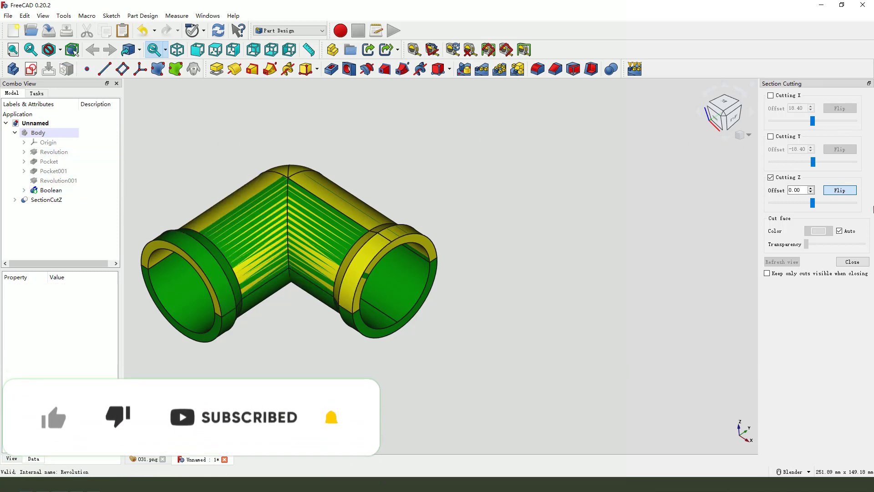
{"action": "left_click", "coordinate": [852, 262]}
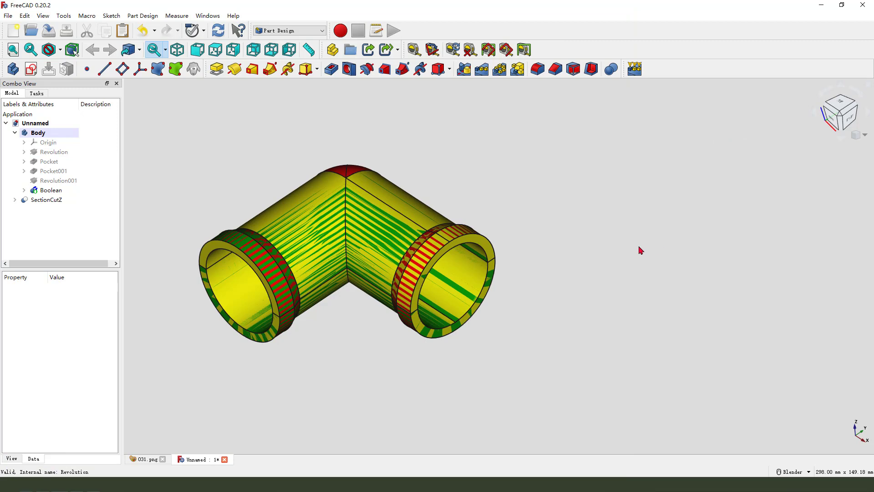
Step: Check the compound and box inside SectionCutZ, and delete the SectionCutZ object
{"action": "left_click", "coordinate": [28, 200]}
{"action": "left_click", "coordinate": [15, 200]}
{"action": "left_click", "coordinate": [44, 211]}
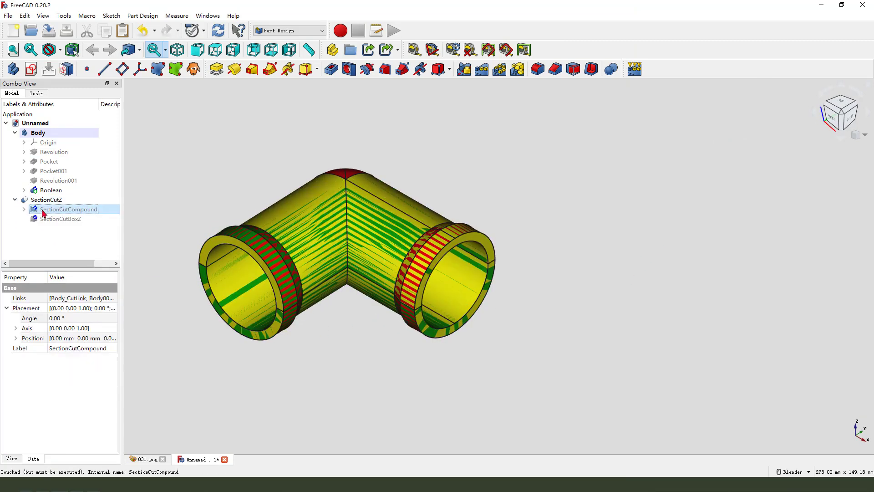
{"action": "left_click", "coordinate": [48, 220]}
{"action": "middle_click_drag", "start_coordinate": [269, 275], "coordinate": [457, 314]}
{"action": "left_click", "coordinate": [15, 200]}
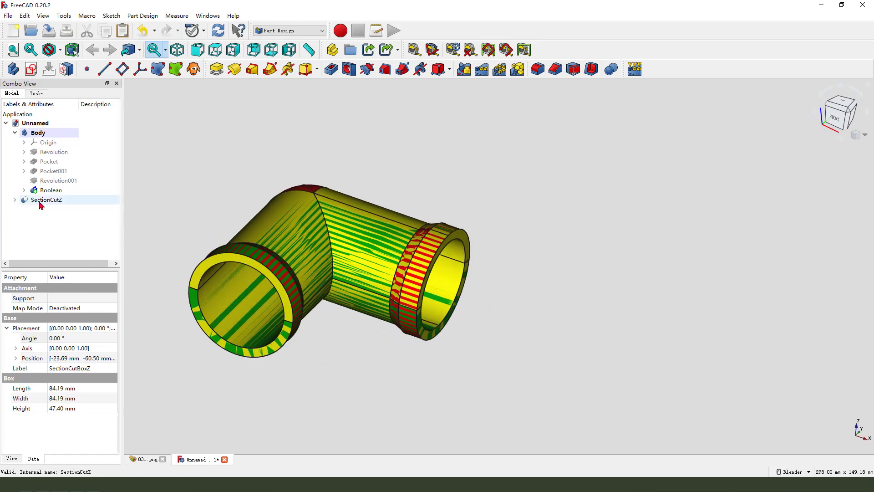
{"action": "left_click", "coordinate": [40, 203]}
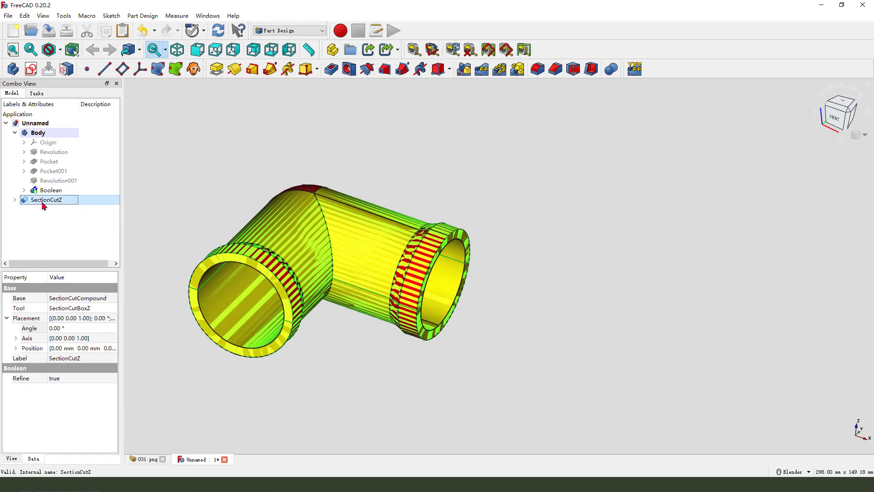
{"action": "key", "text": "Delete"}
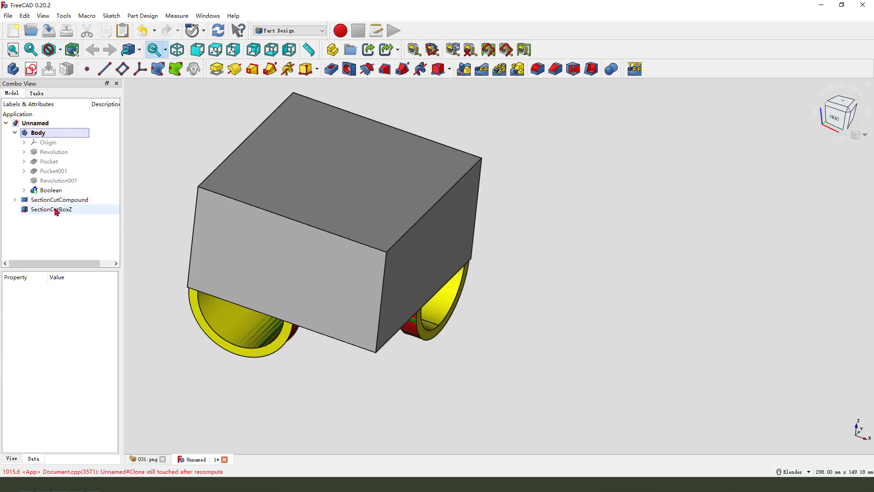
Step: Delete the leftover SectionCutBoxZ, SectionCutCompound and body cut links from the model tree
{"action": "left_click", "coordinate": [54, 210]}
{"action": "key", "text": "Delete"}
{"action": "left_click", "coordinate": [59, 200]}
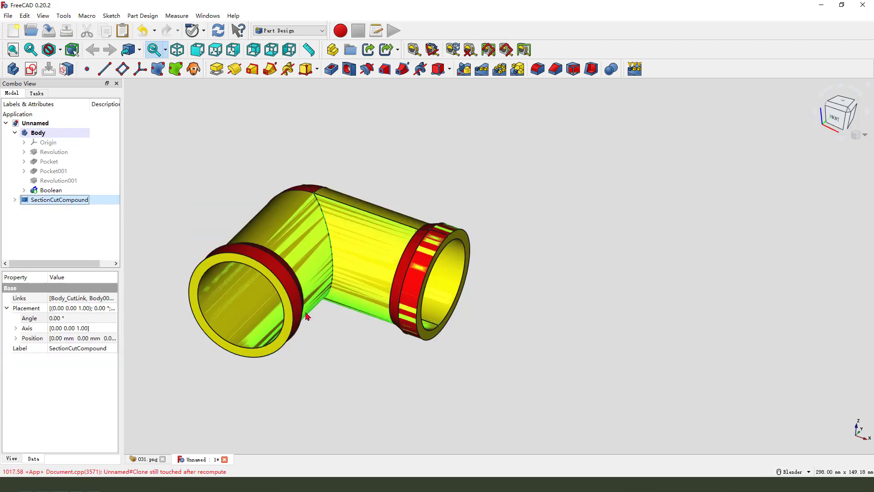
{"action": "key", "text": "Delete"}
{"action": "left_click", "coordinate": [47, 210]}
{"action": "key", "text": "Delete"}
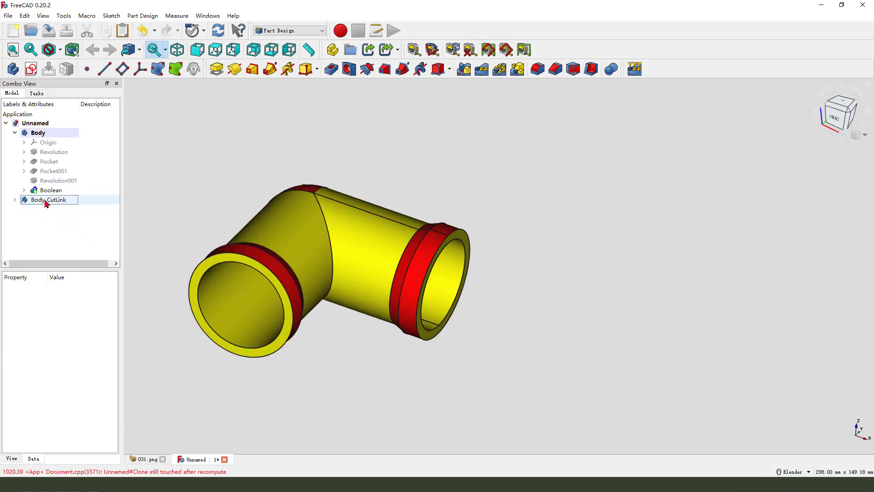
{"action": "left_click", "coordinate": [47, 202]}
{"action": "key", "text": "Delete"}
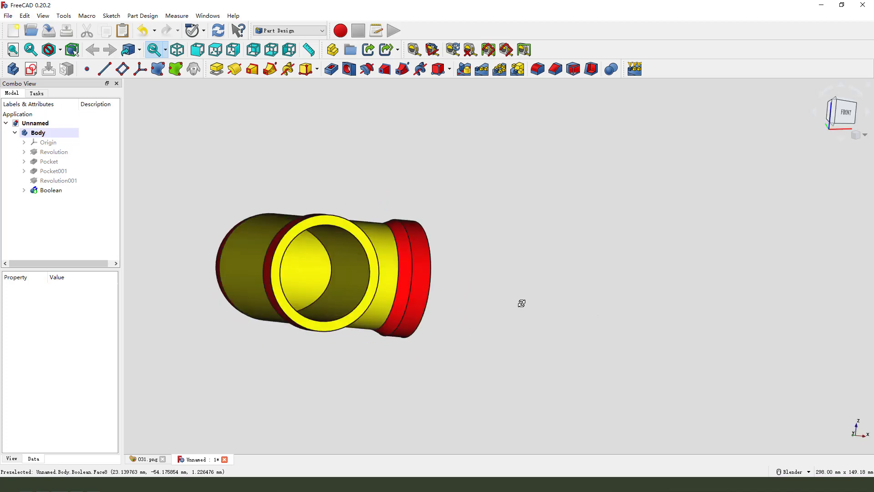